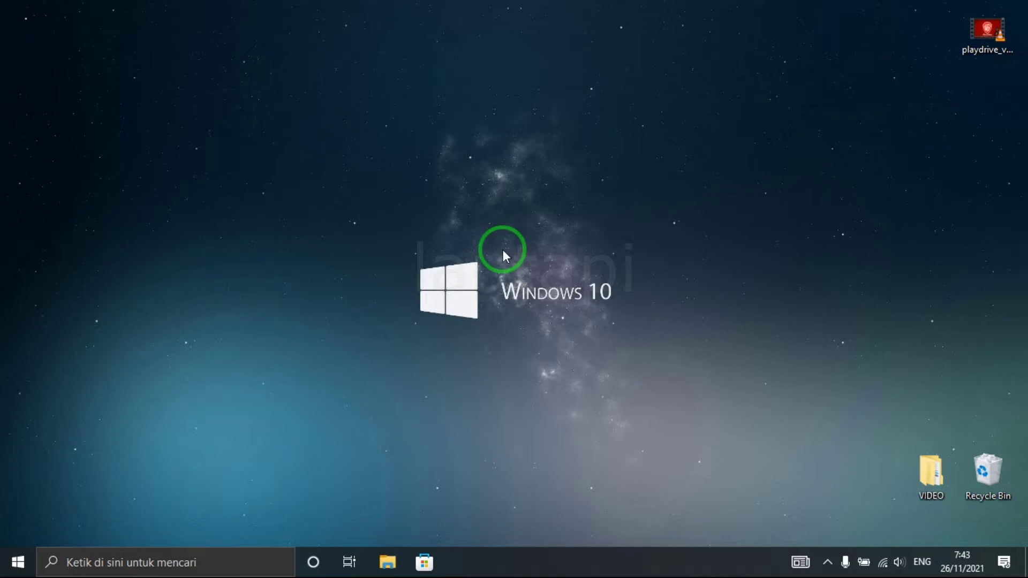
- Refresh the Windows desktop three times, then bring up the Start menu
right_click(419, 227)
click(462, 273)
right_click(462, 273)
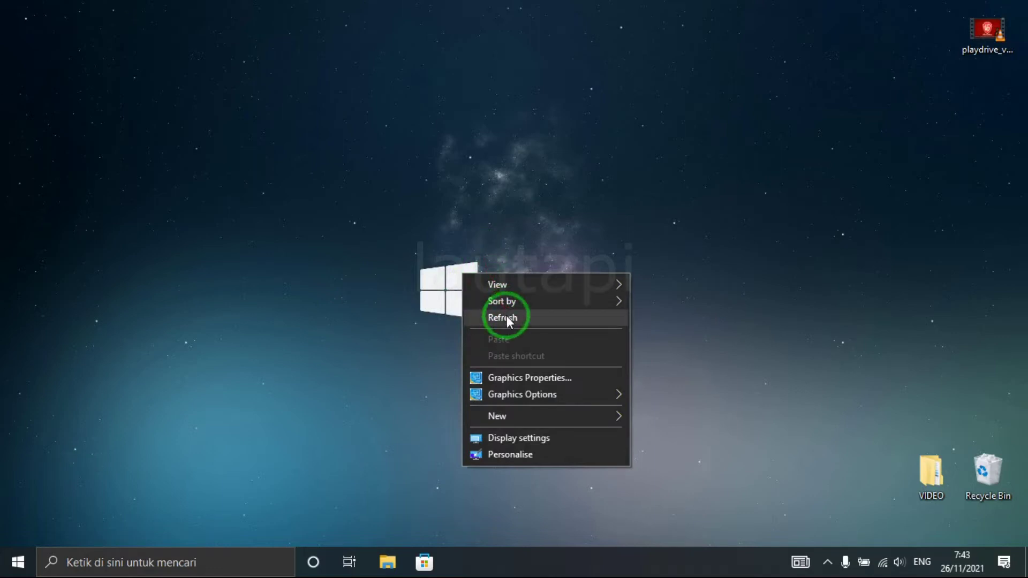
click(502, 317)
right_click(419, 274)
click(466, 316)
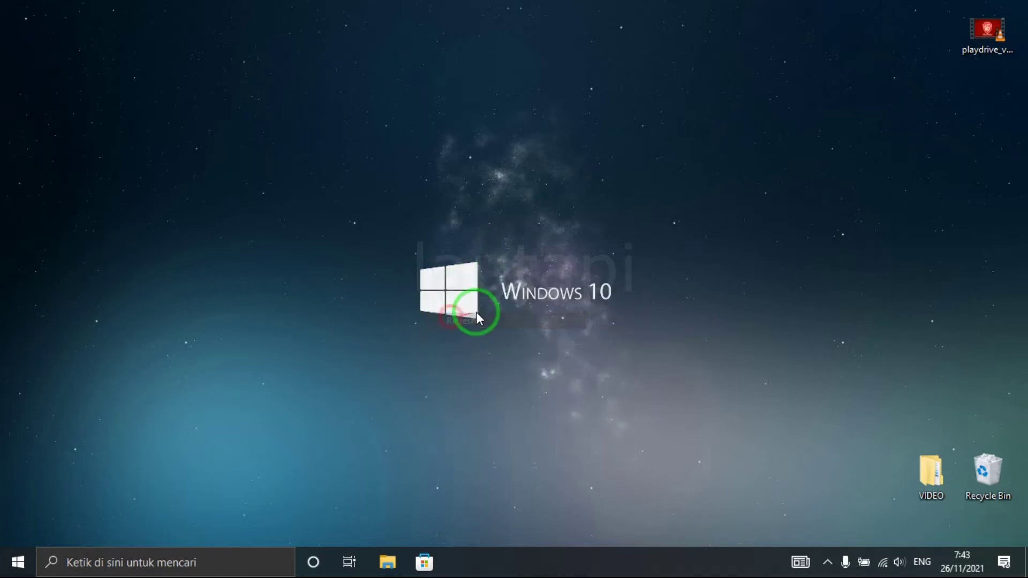
click(17, 561)
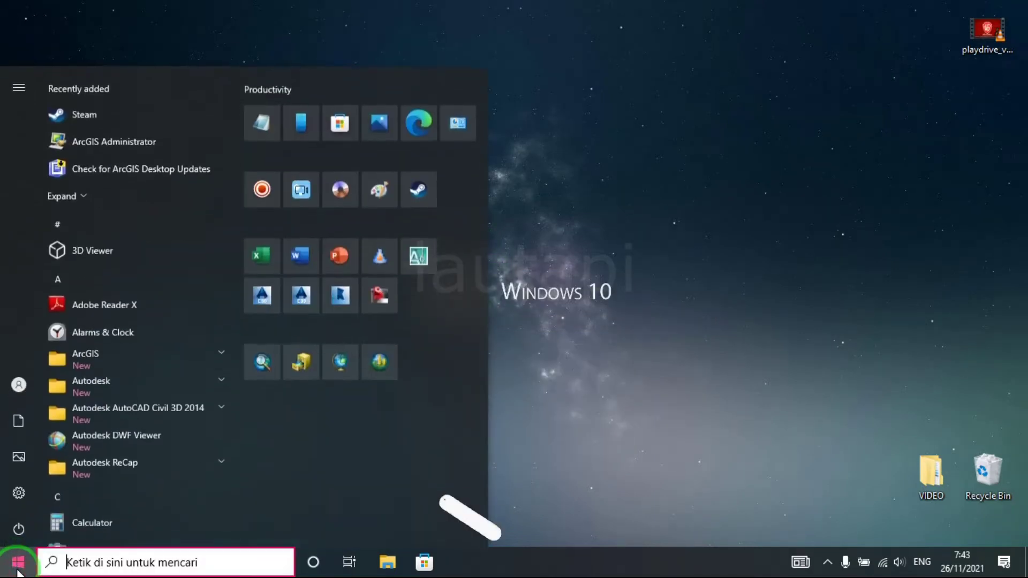
- Launch AutoCAD 2007 from its Start menu tile, opening a blank Drawing1
click(425, 256)
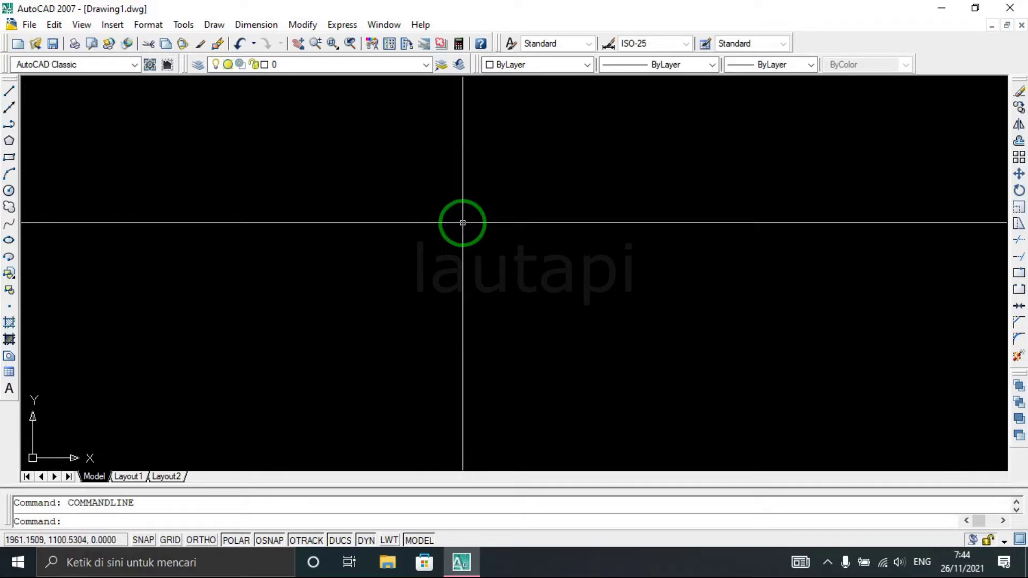
- Load the LISP KOLOM routine through the AP (Load/Unload Applications) dialog and close it
text(ap)
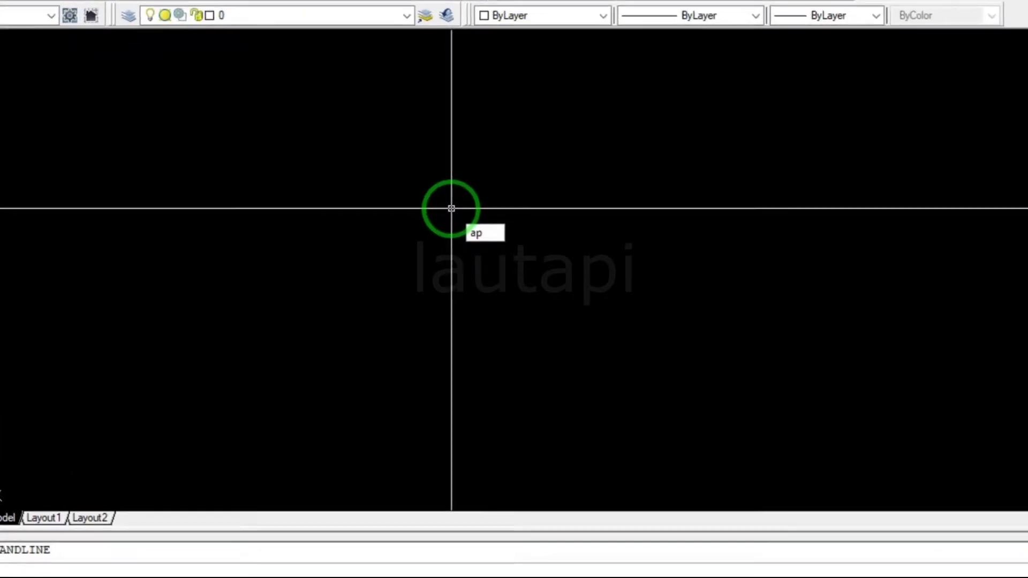
key(Return)
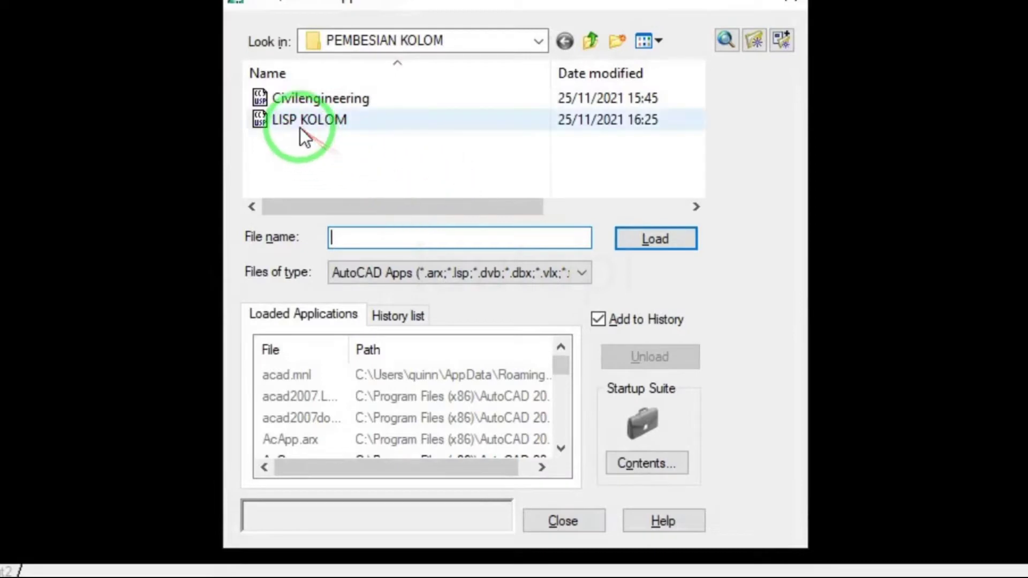
click(300, 128)
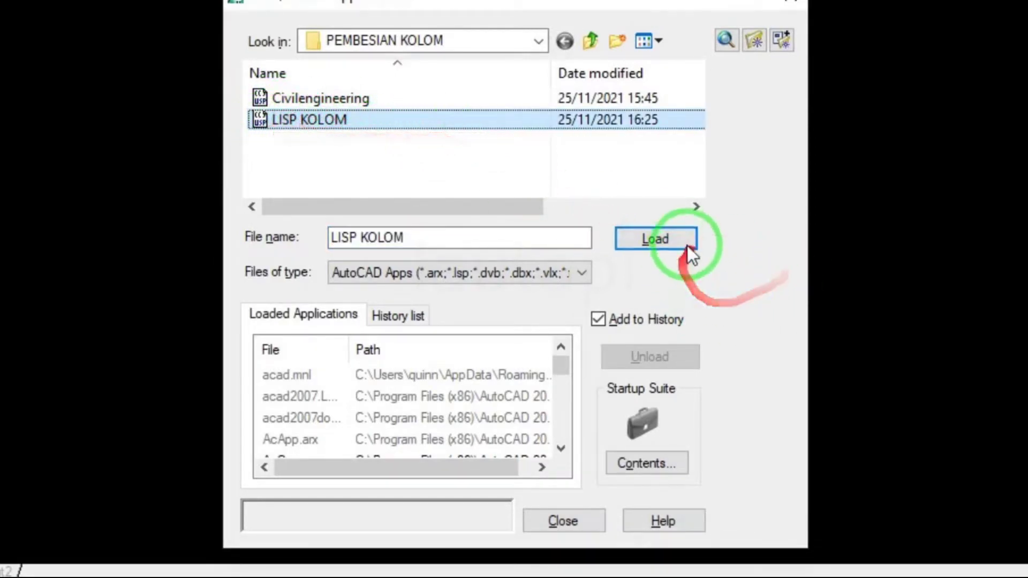
click(668, 236)
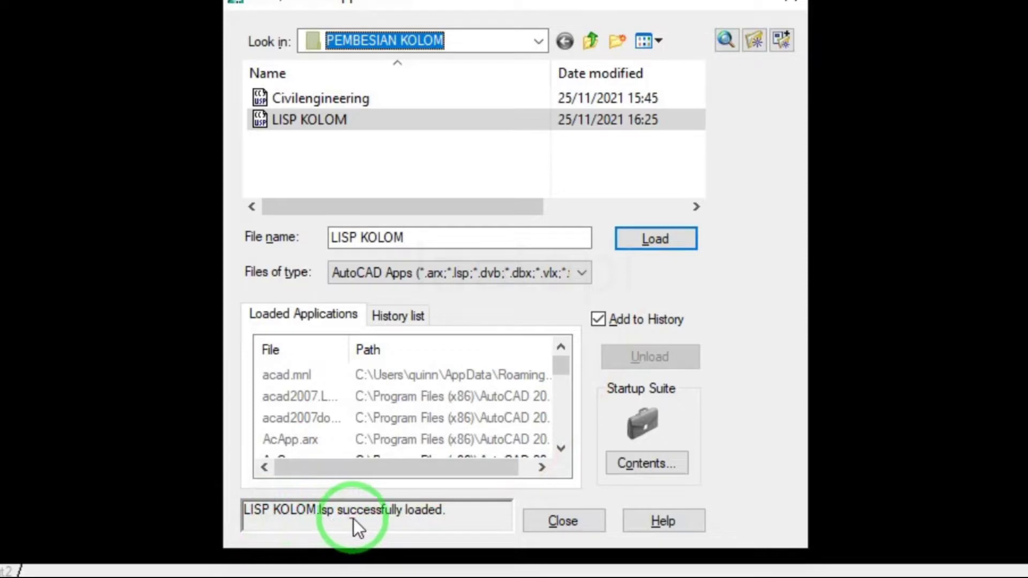
click(562, 521)
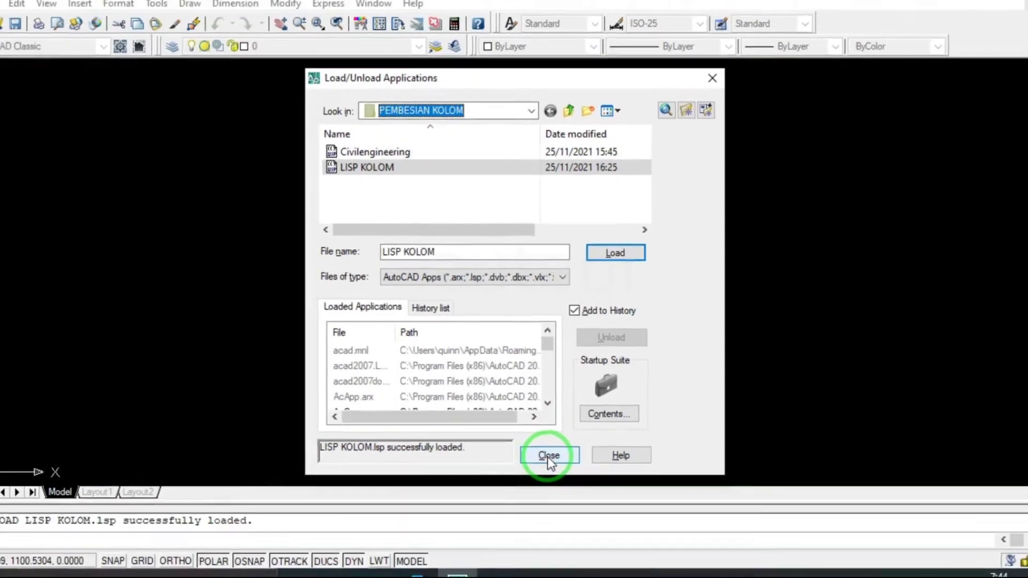
click(553, 475)
drag(574, 331, 622, 343)
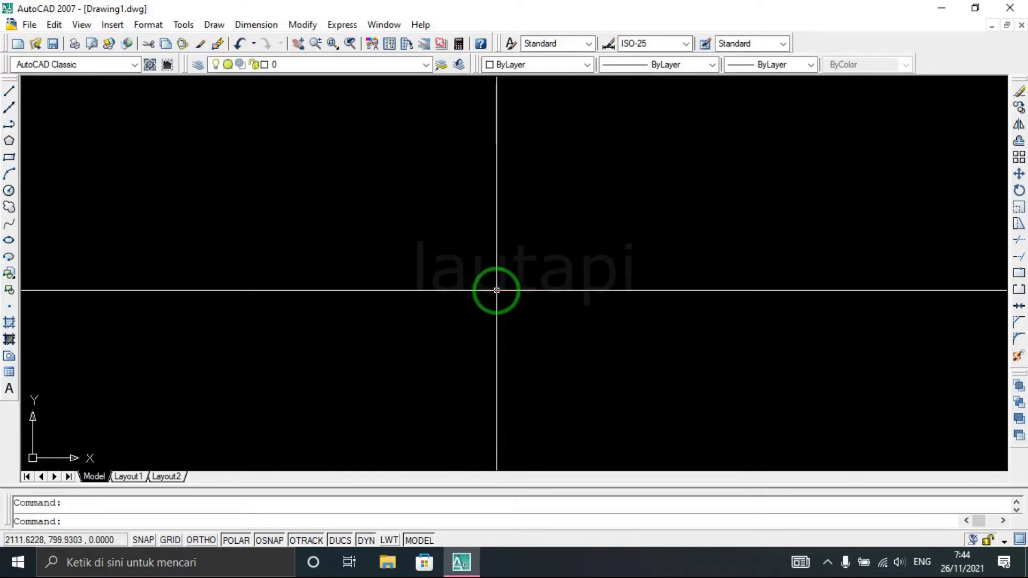
- Start the KOLOM routine at a picked point with column width 0.5 and height 1
text(ko)
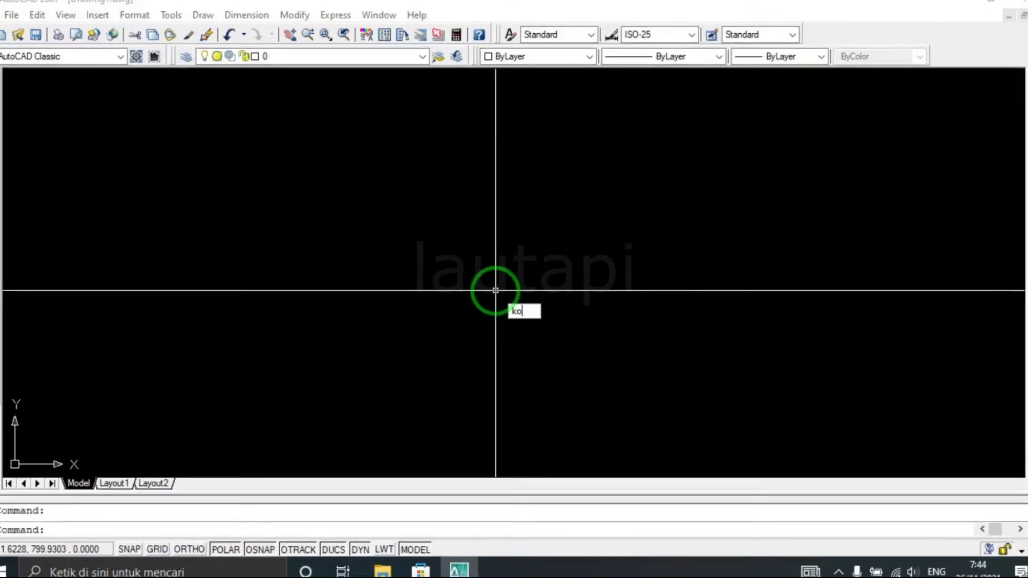
text(lom)
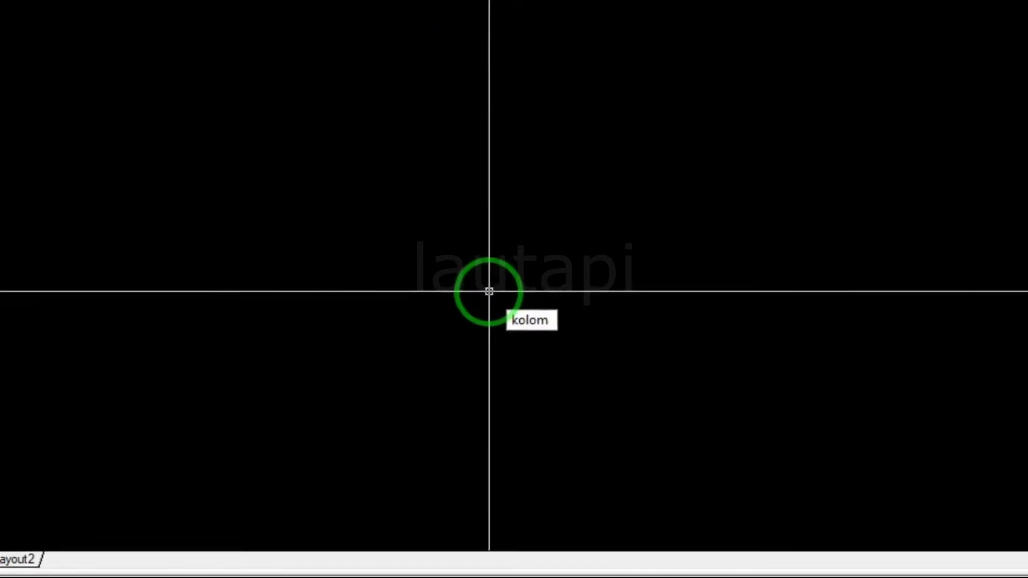
key(Return)
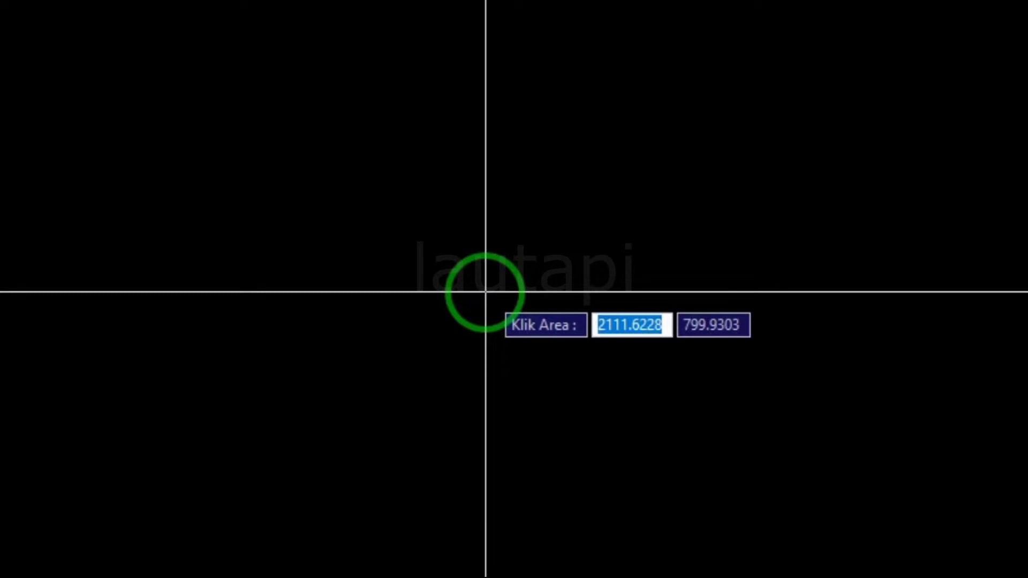
click(501, 268)
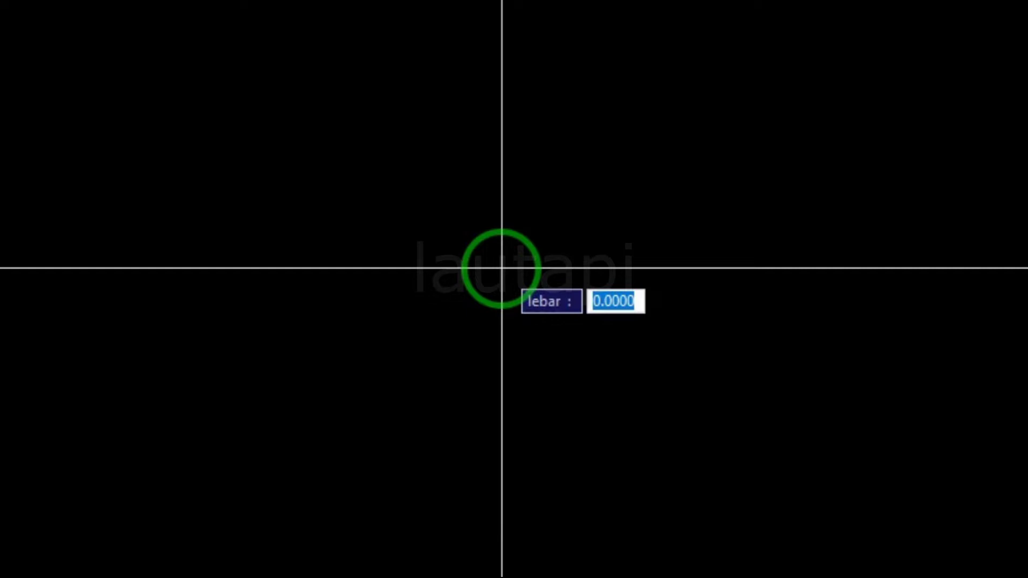
text(.5)
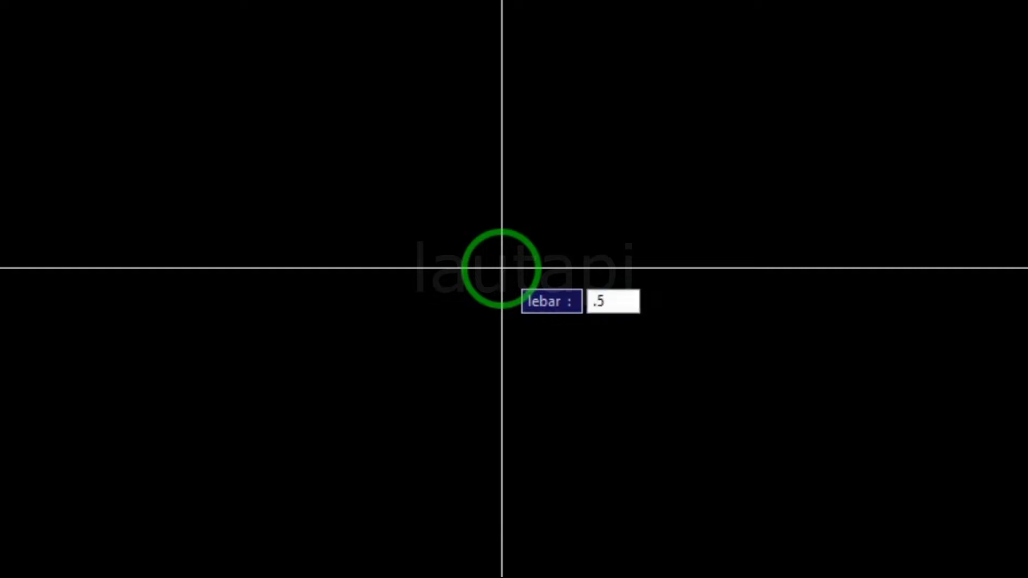
key(Return)
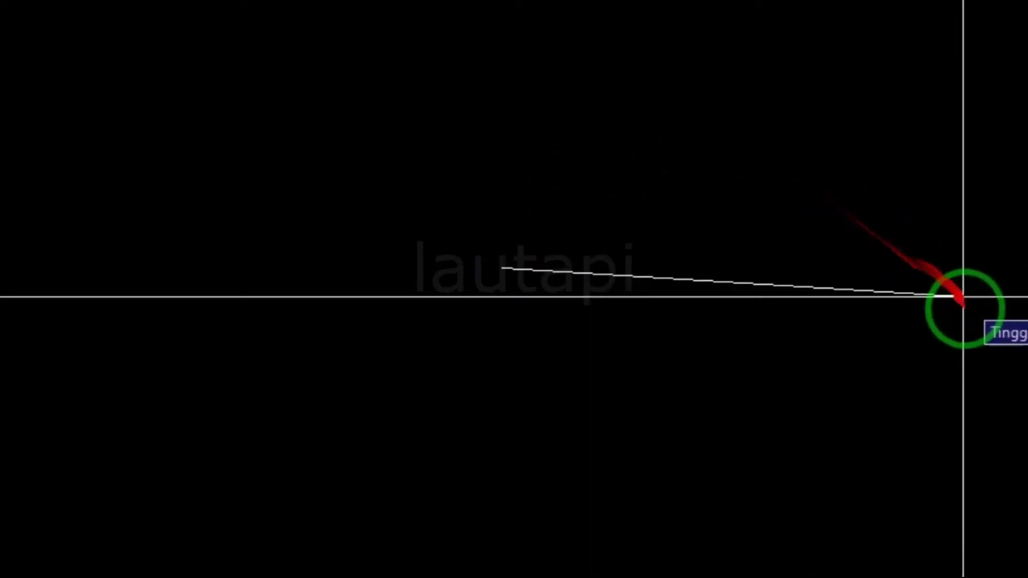
scroll(488, 217, up, 5)
scroll(492, 241, up, 5)
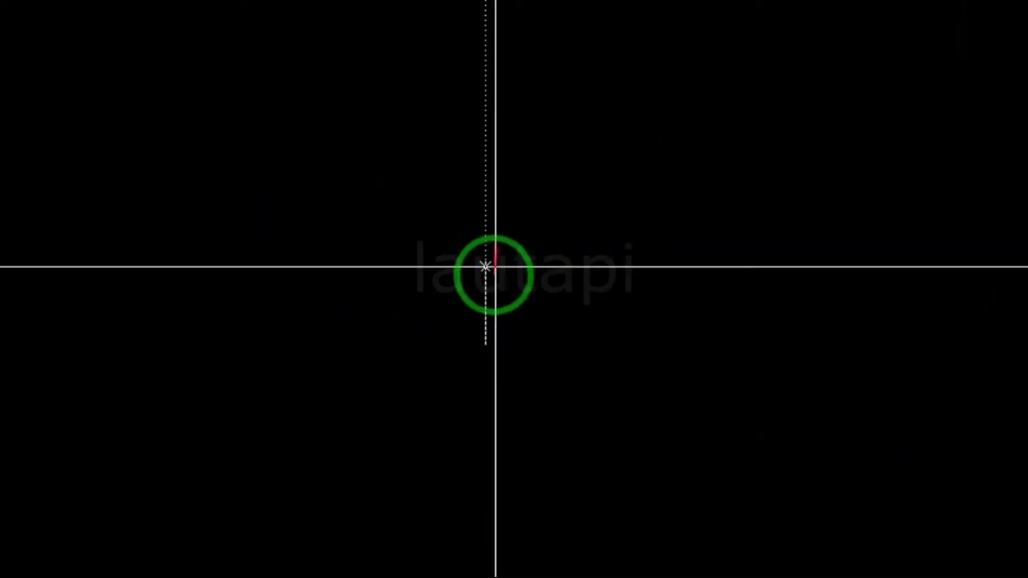
scroll(538, 455, up, 3)
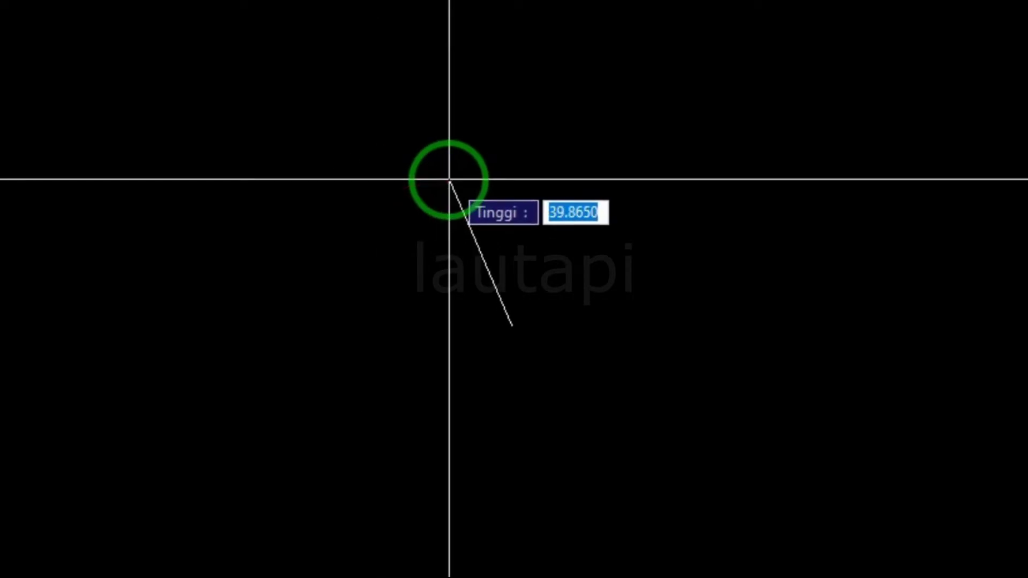
text(1)
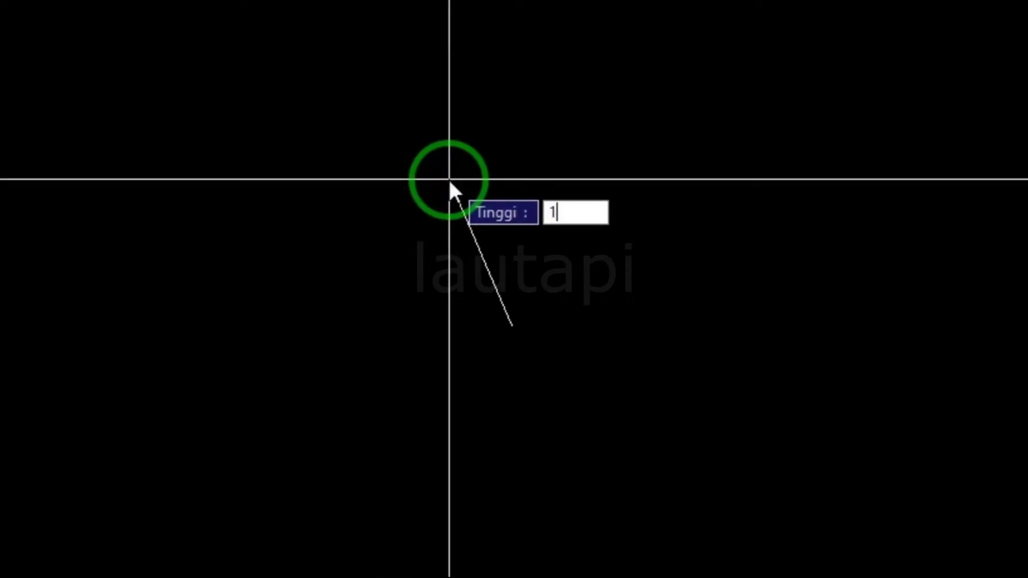
key(Return)
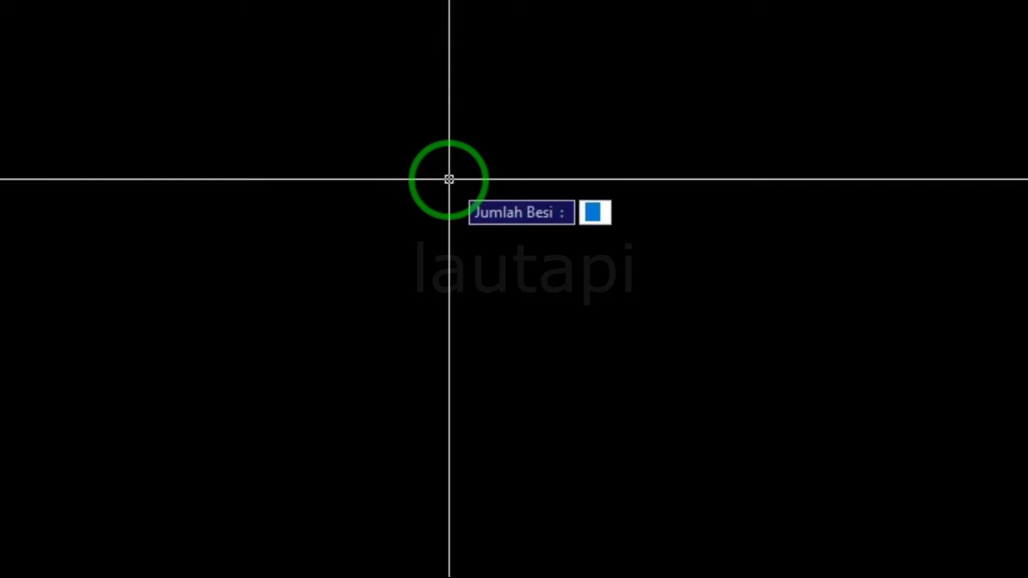
- Give the column six bars on layer 3 with 10 mm diameter, named k1
text(6)
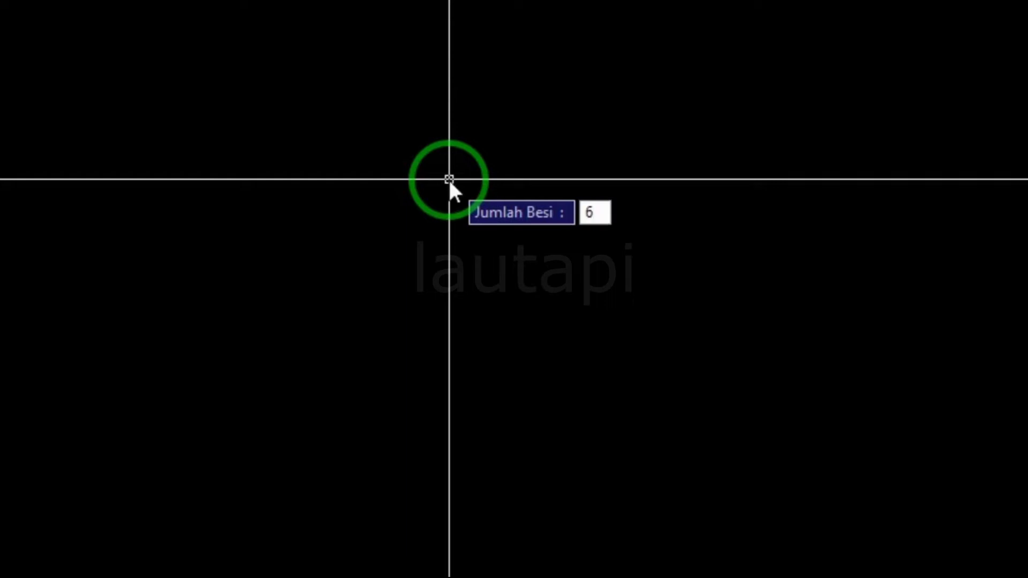
key(Return)
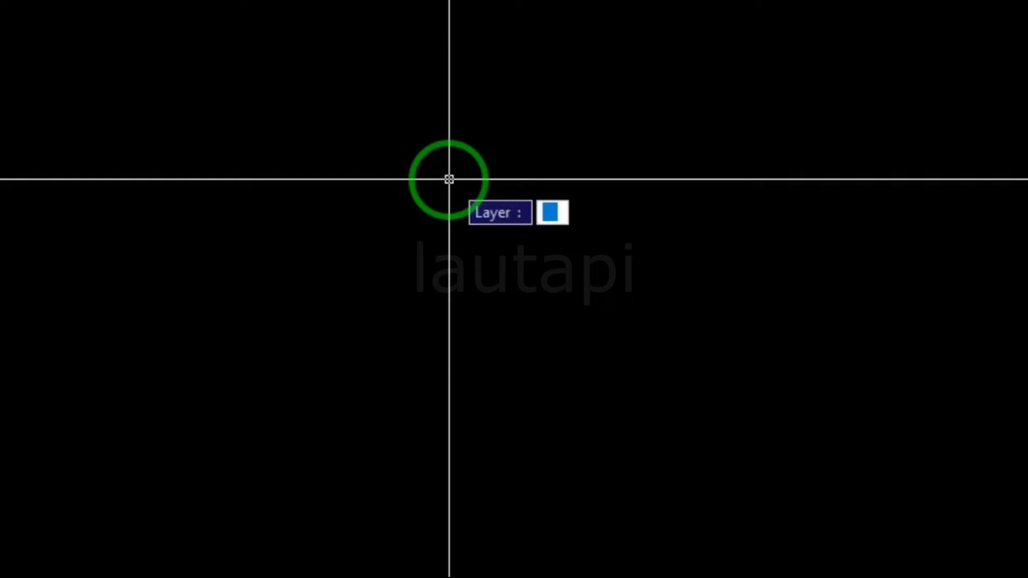
text(3)
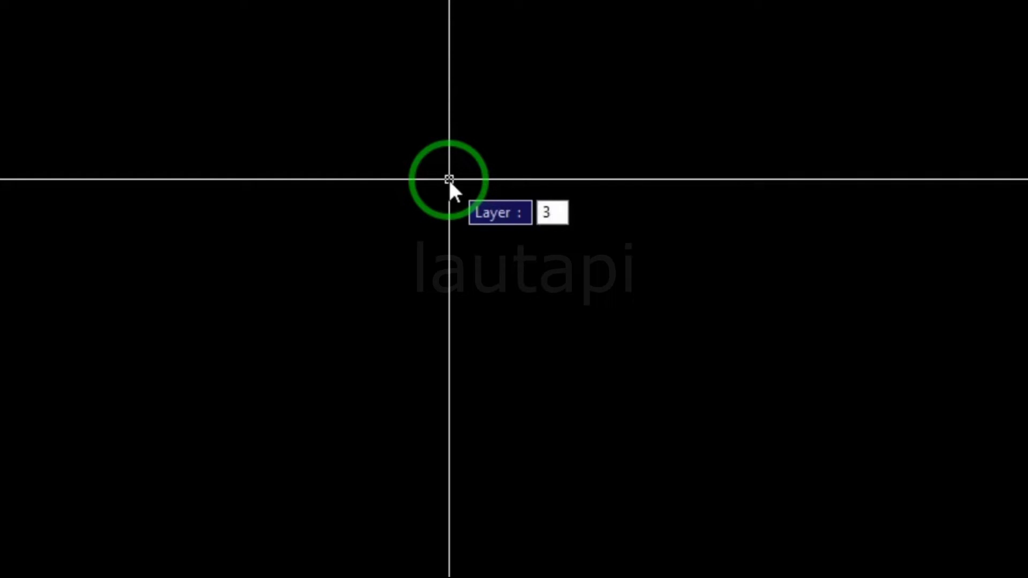
key(Return)
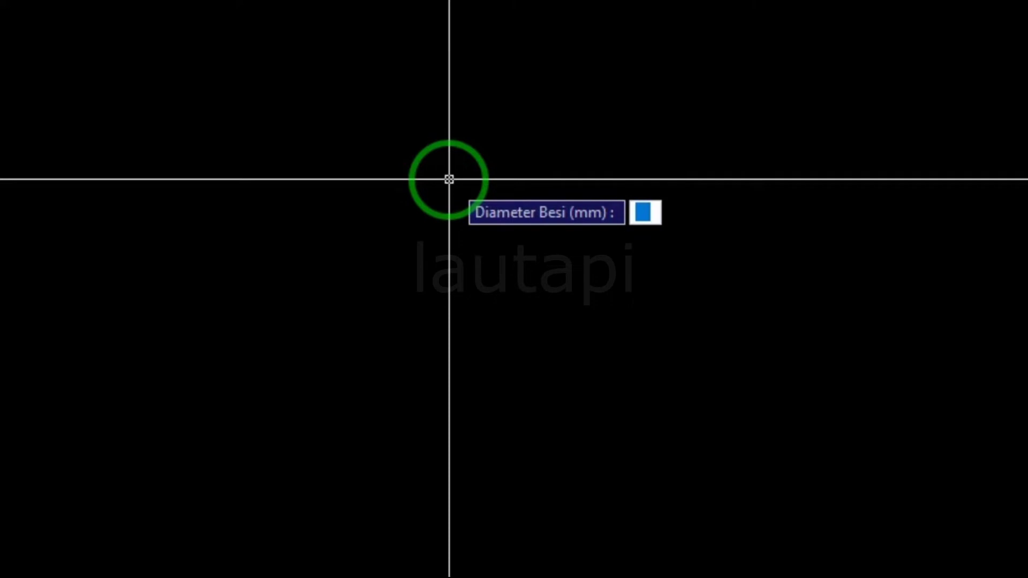
text(10)
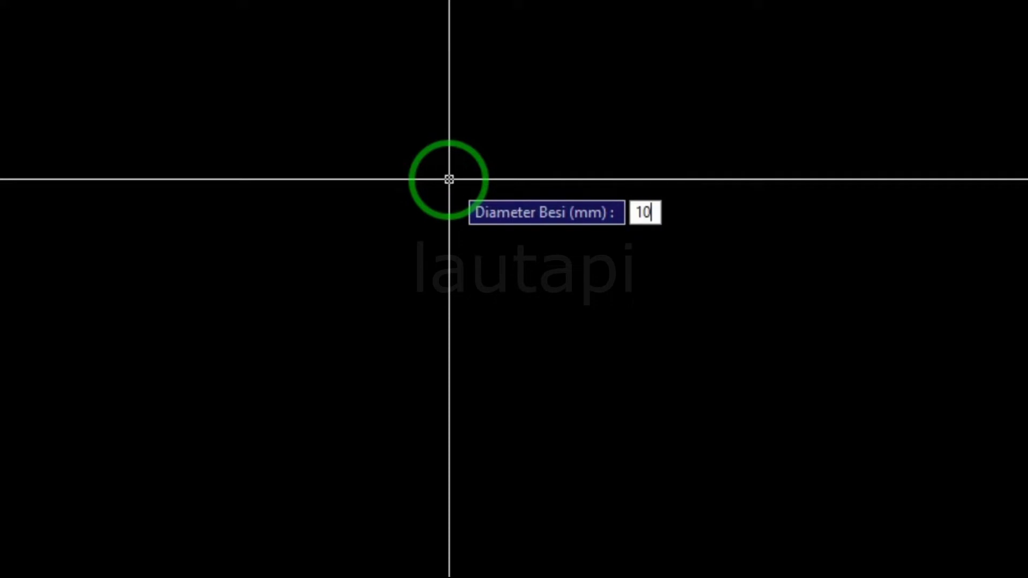
key(Return)
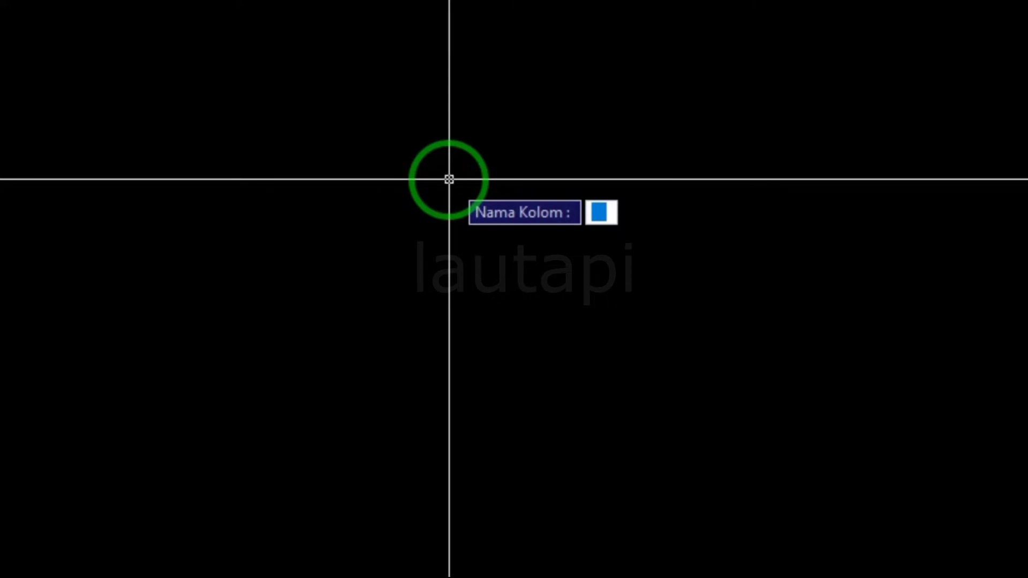
text(k1)
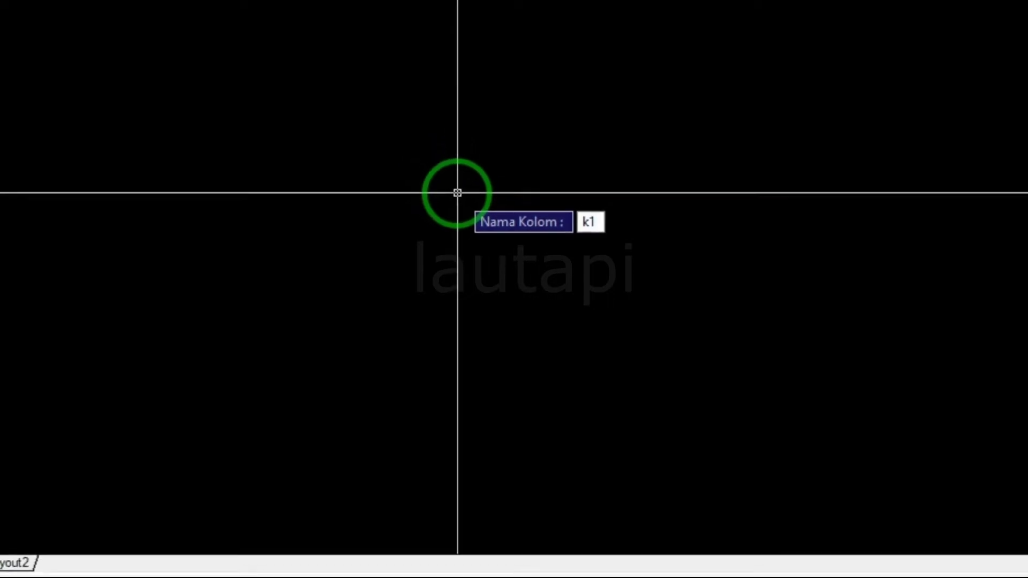
key(Return)
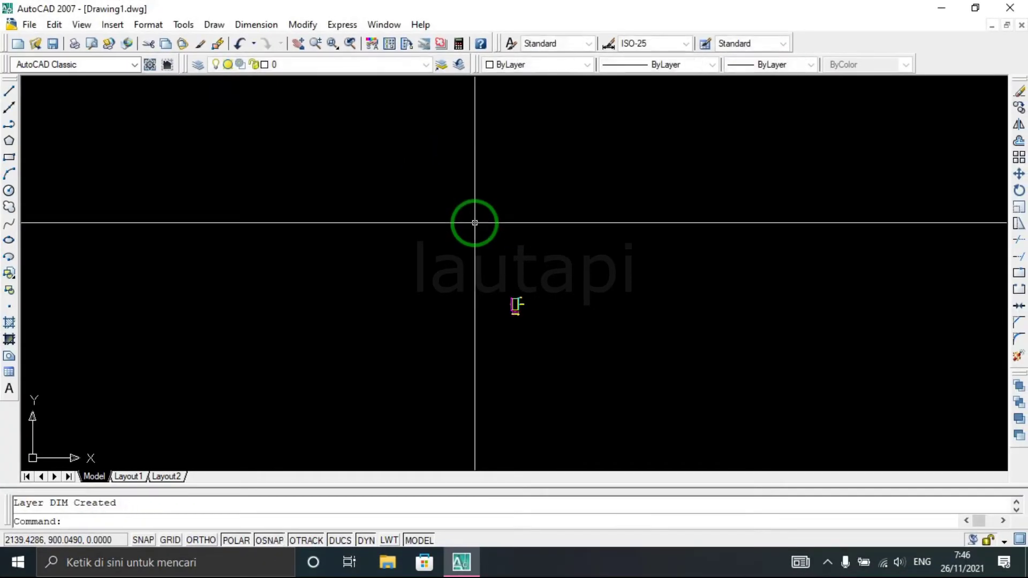
scroll(510, 308, up, 5)
scroll(537, 241, up, 2)
mouse_move(537, 241)
middle_down()
mouse_move(459, 275)
mouse_move(393, 286)
middle_up()
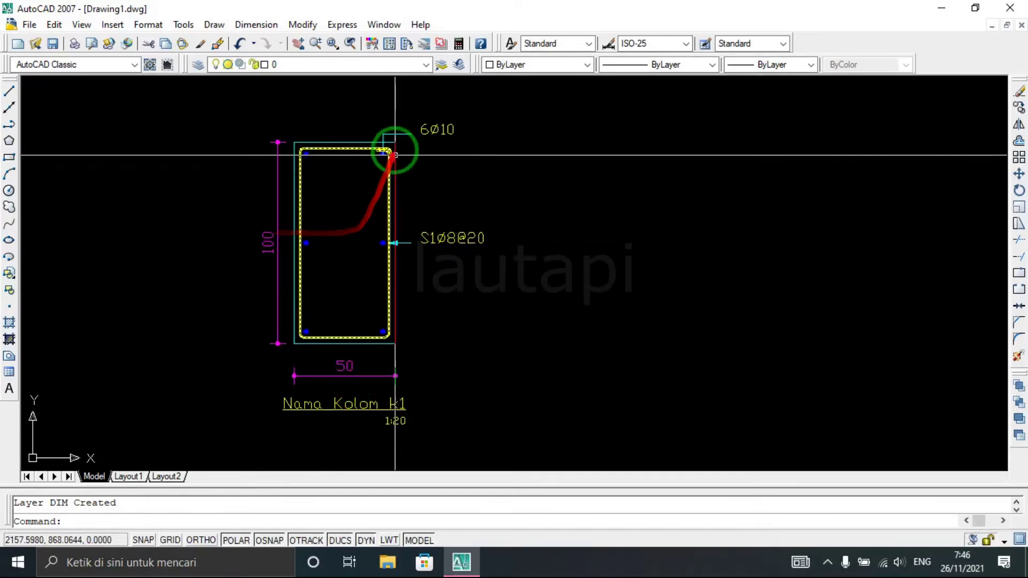
scroll(402, 128, up, 5)
scroll(402, 127, down, 2)
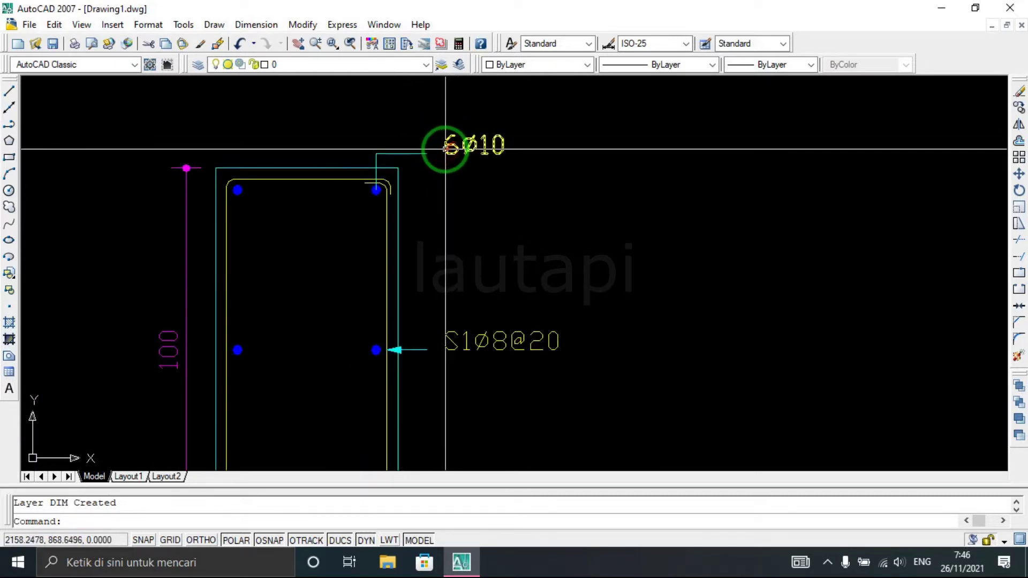
middle_drag(502, 293, 500, 158)
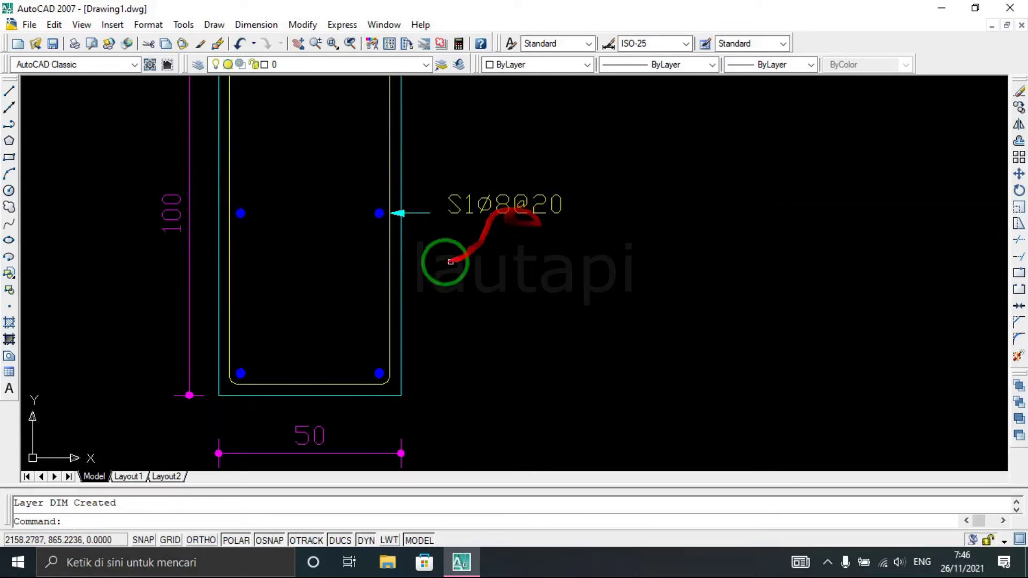
scroll(402, 248, down, 2)
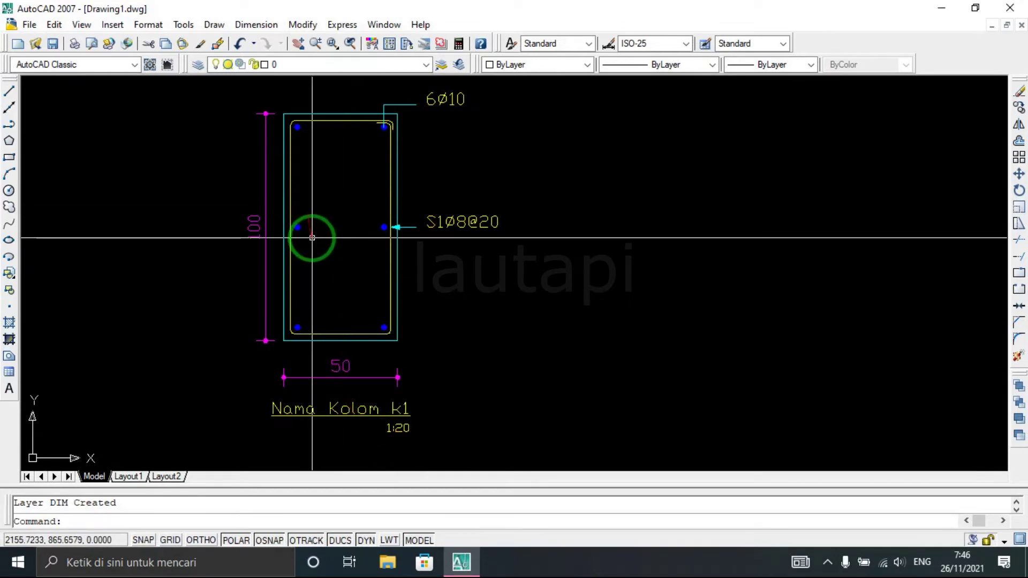
middle_drag(447, 264, 389, 281)
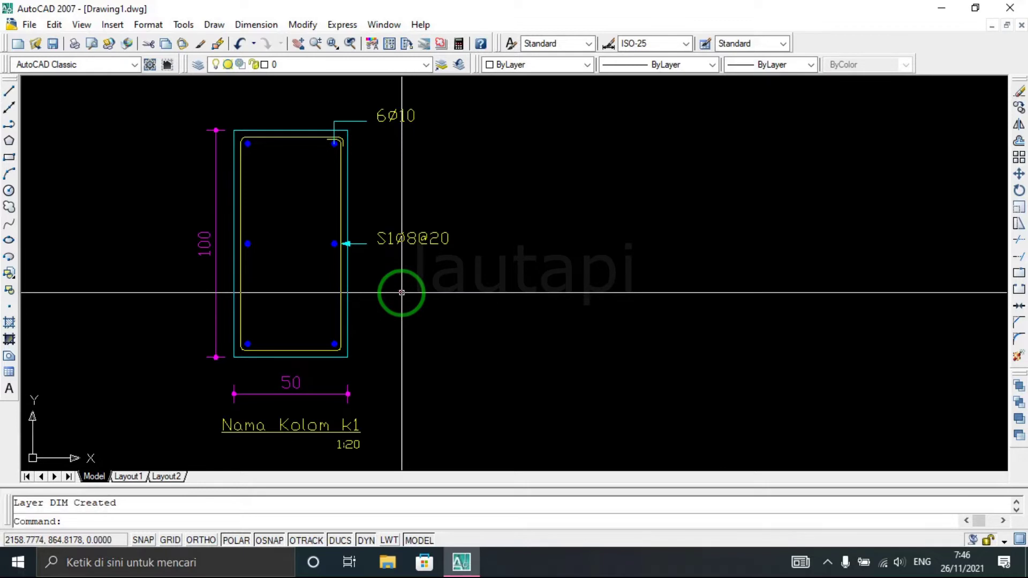
scroll(517, 317, down, 2)
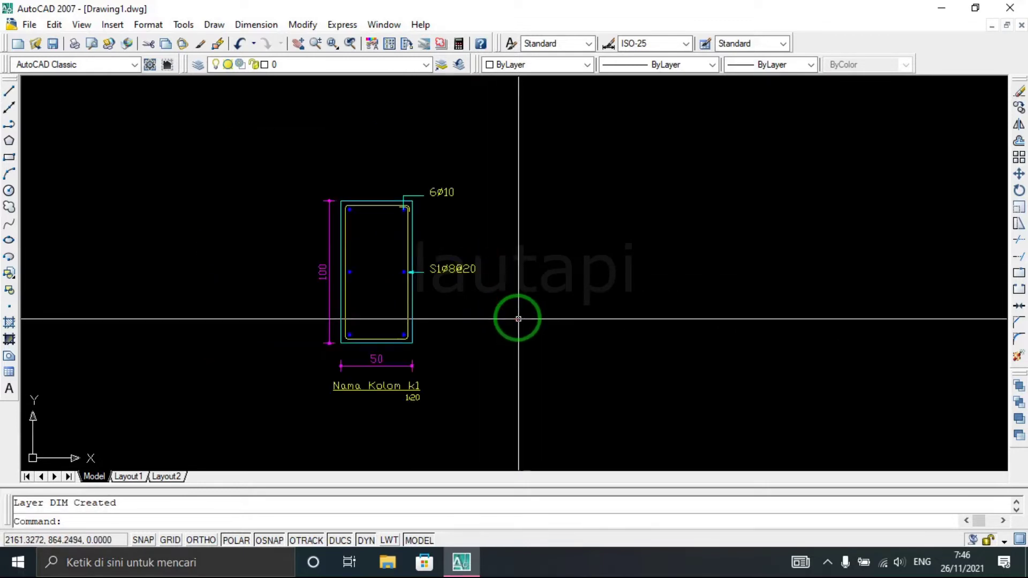
middle_drag(516, 316, 445, 307)
scroll(310, 276, up, 2)
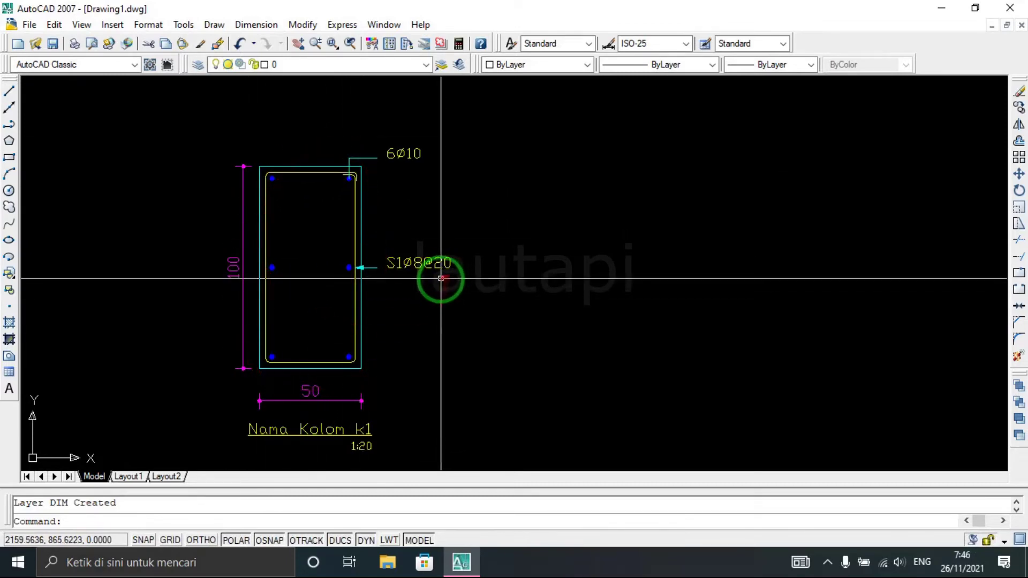
middle_drag(461, 287, 404, 298)
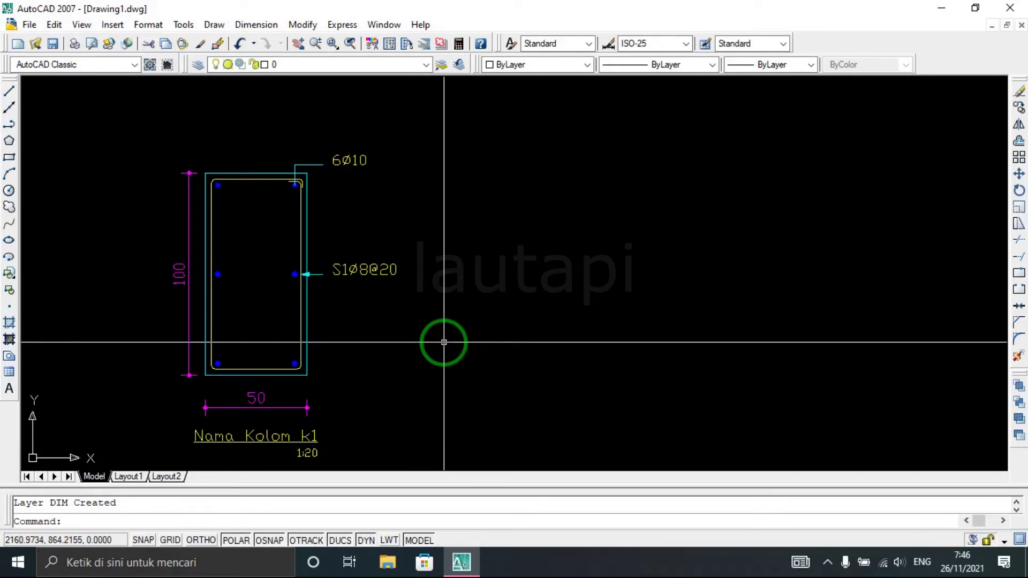
text(kolom)
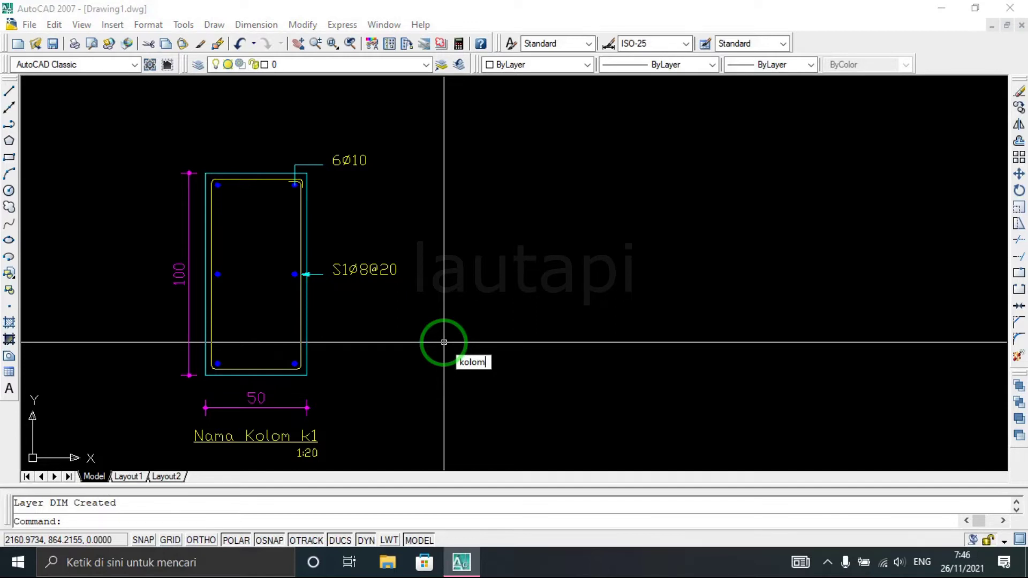
- Run KOLOM again for a second column with width 0.5 and height 1
key(Return)
scroll(444, 341, down, 1)
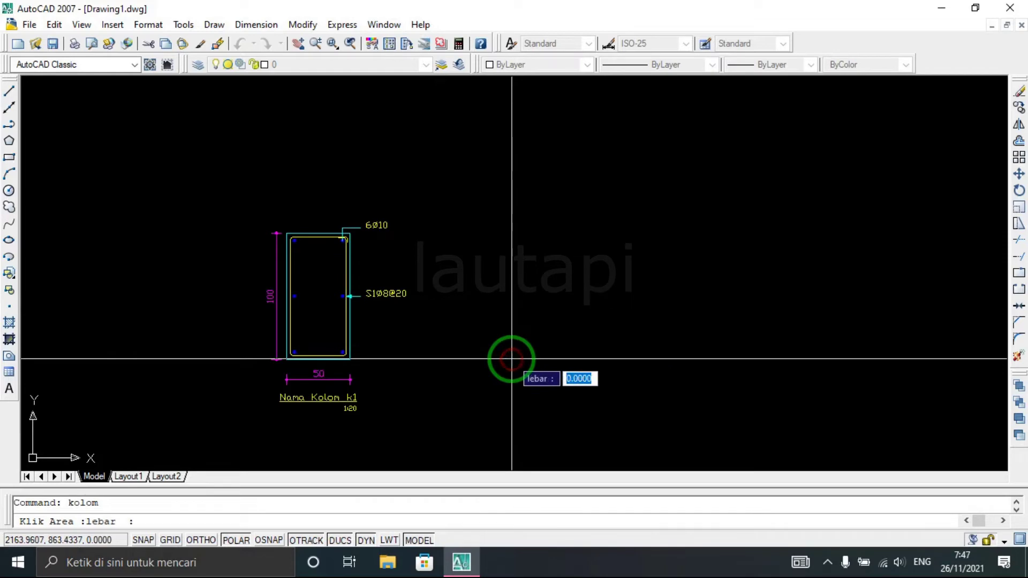
scroll(511, 359, up, 3)
scroll(511, 358, down, 4)
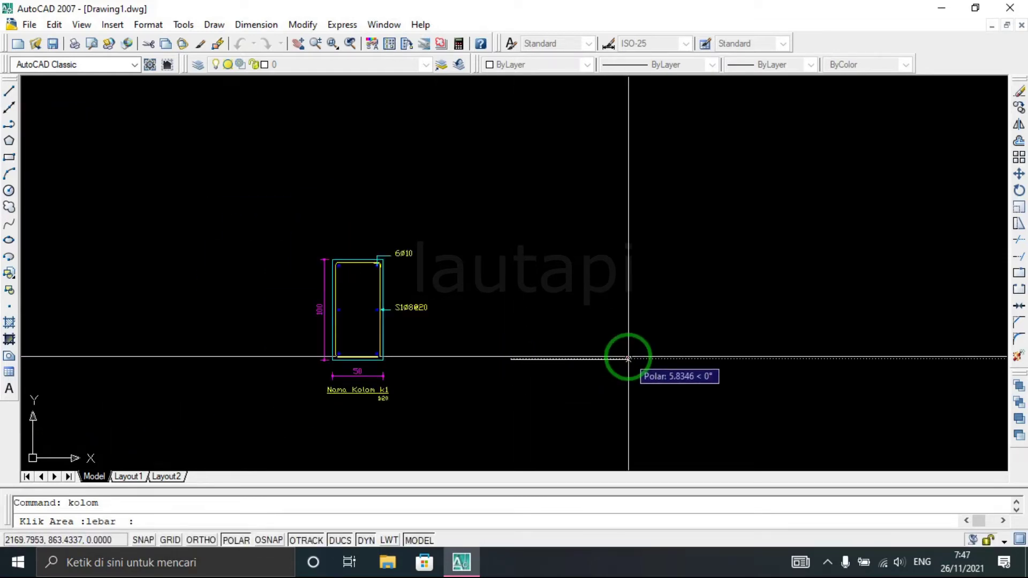
text(.5)
key(Return)
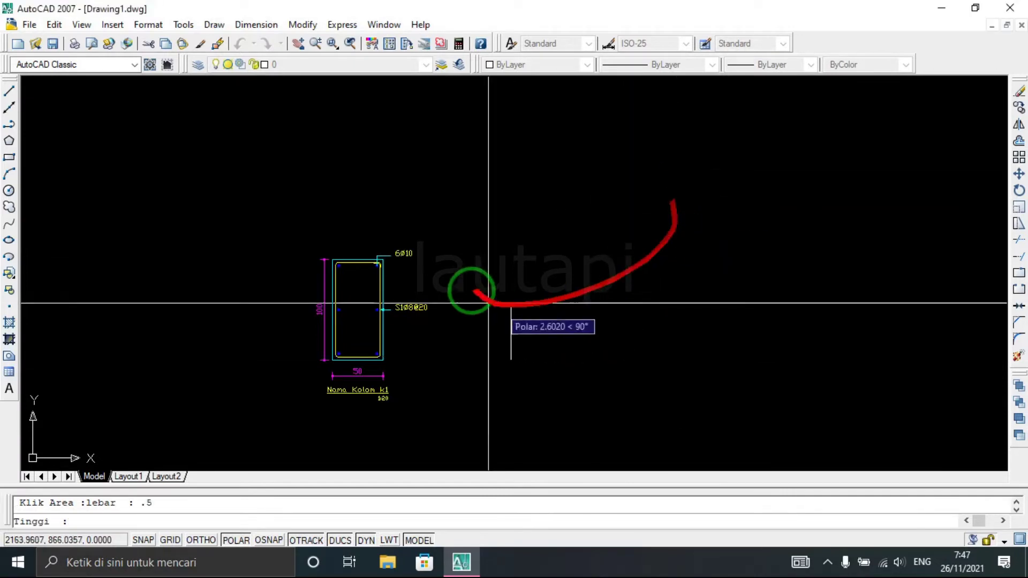
text(1)
key(Return)
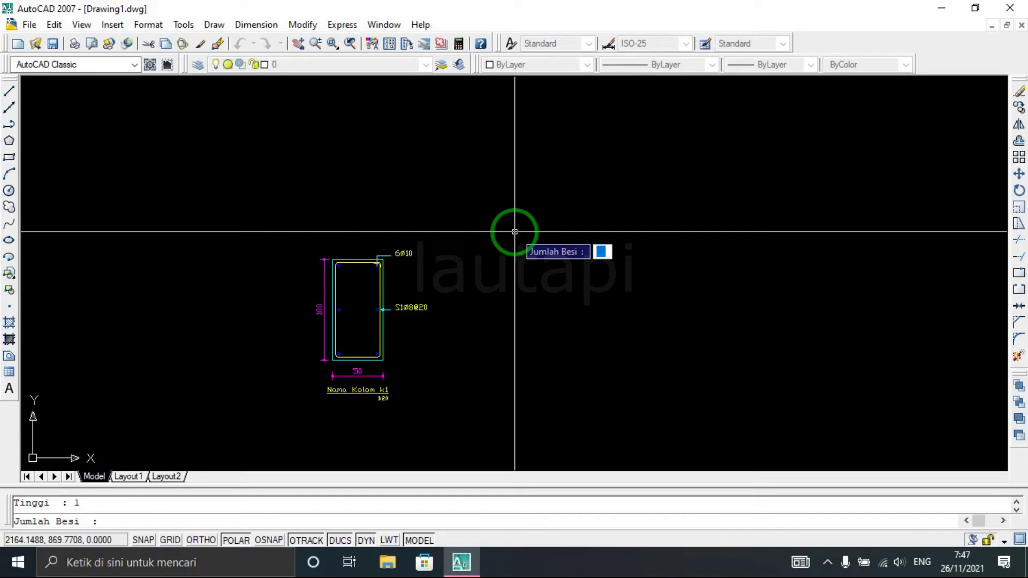
- Give it 12 bars on layer 6, 10 mm diameter, named k2, and view both sections
text(12)
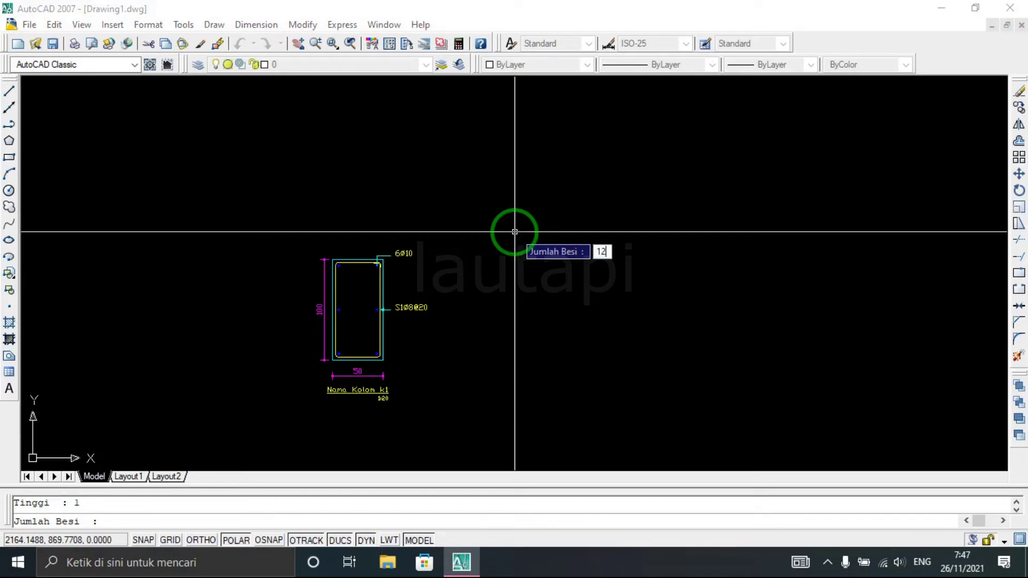
key(Return)
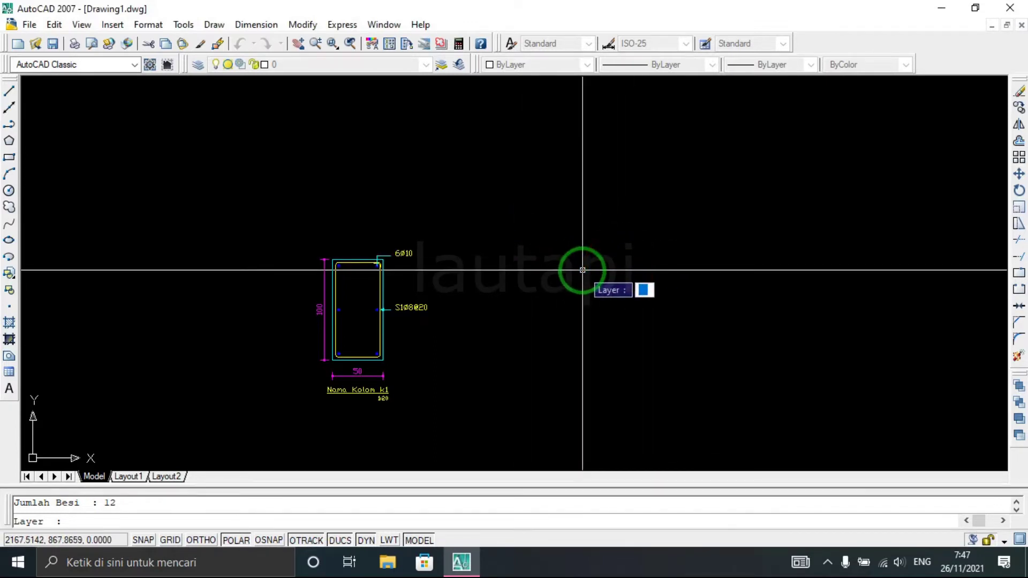
text(6)
key(Return)
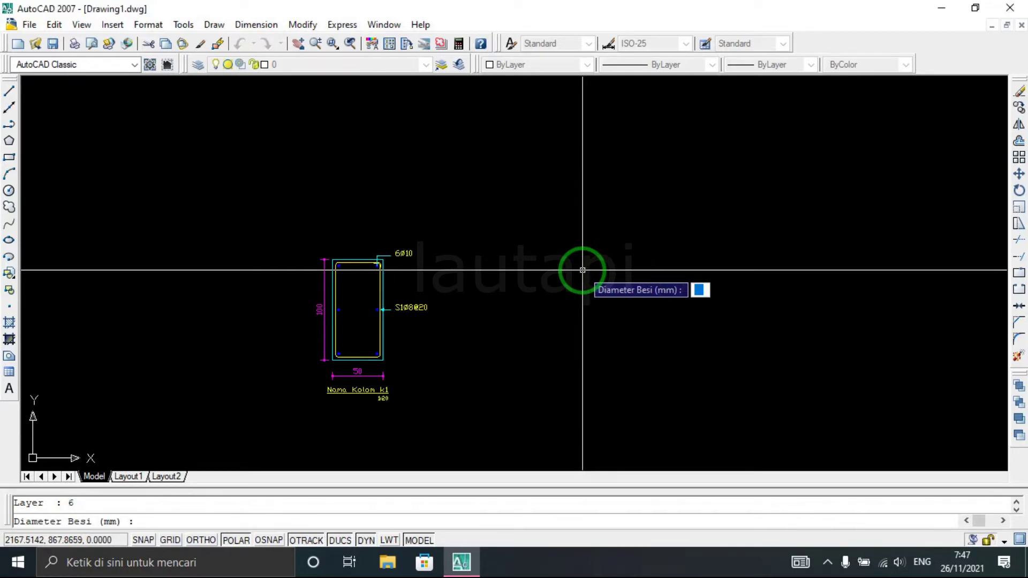
text(10)
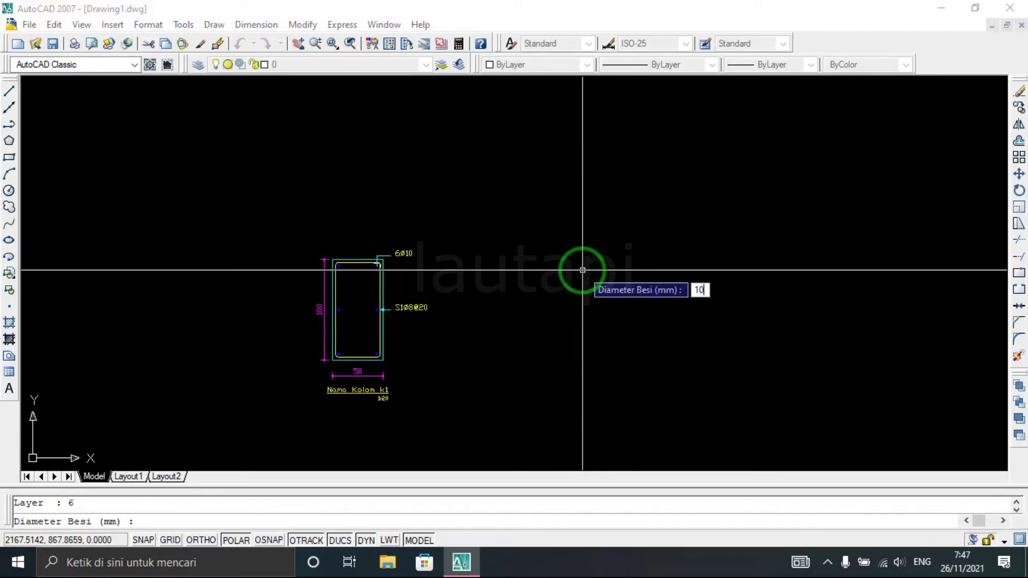
key(Return)
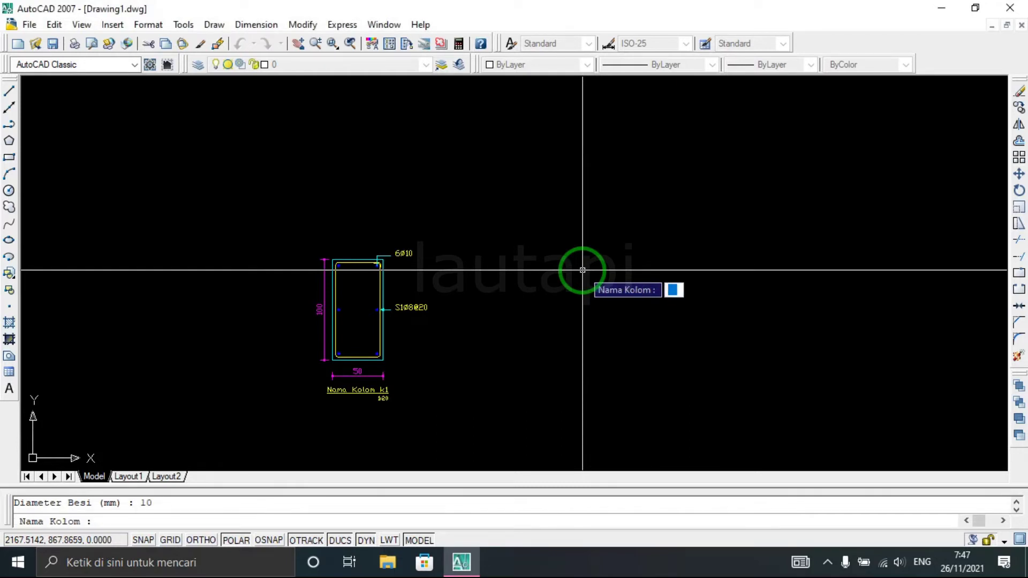
text(k2)
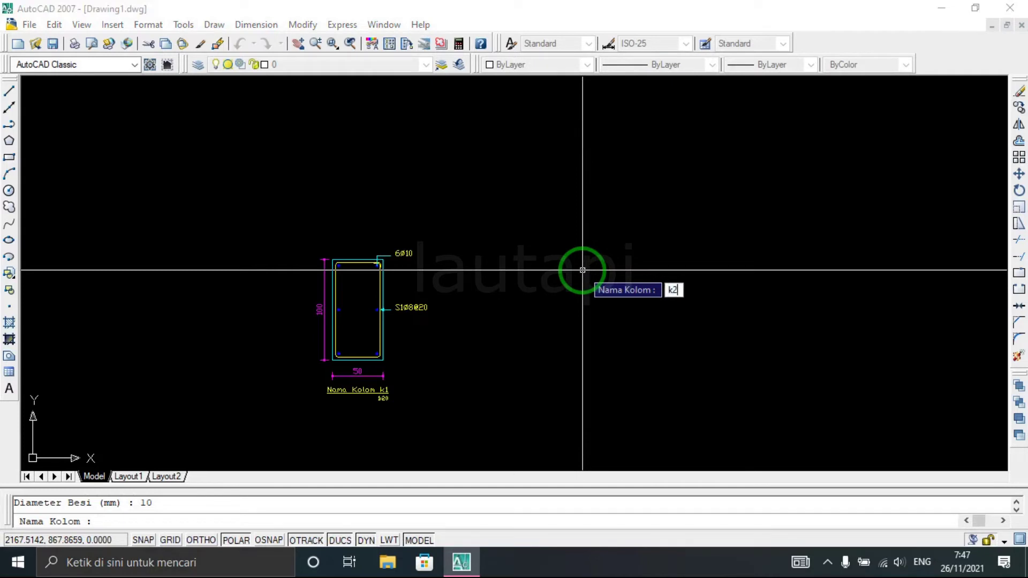
key(Return)
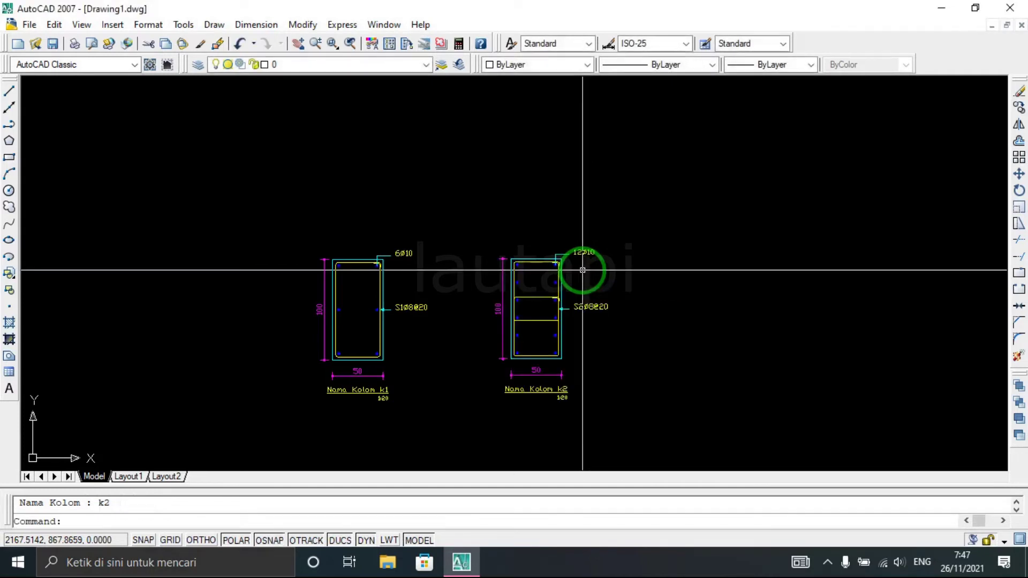
scroll(525, 341, up, 1)
scroll(525, 344, up, 2)
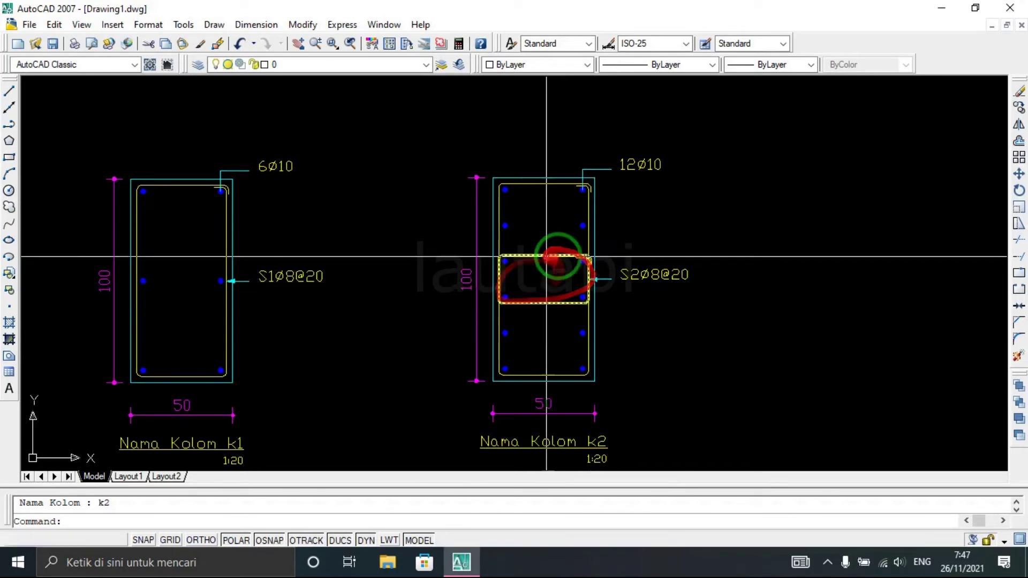
middle_drag(505, 248, 513, 241)
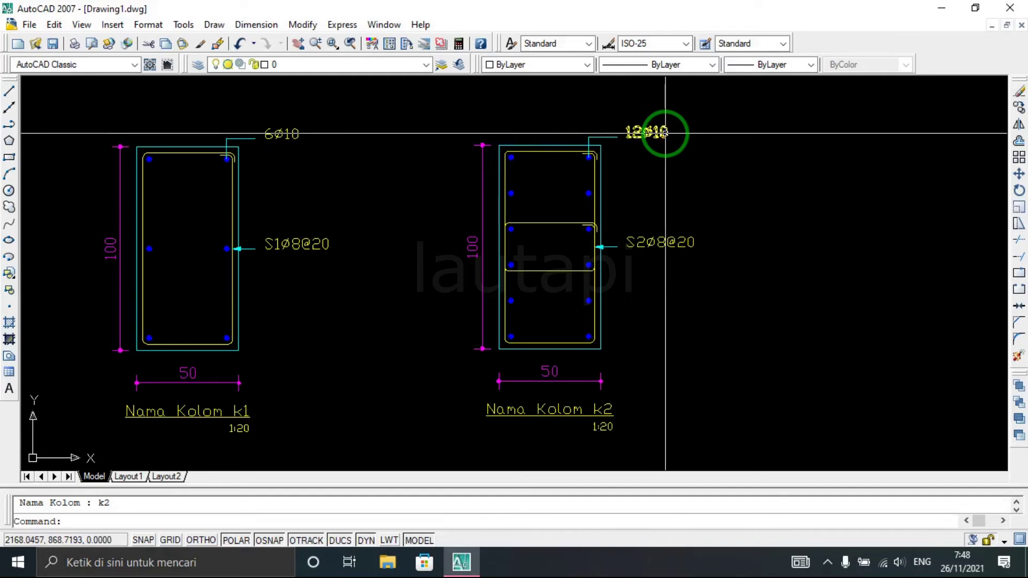
click(523, 409)
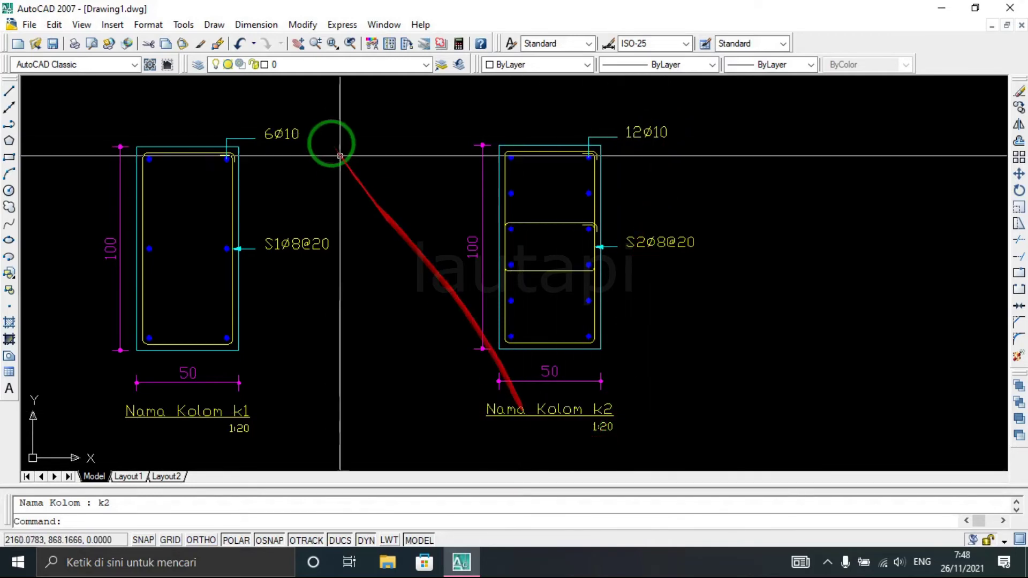
click(266, 28)
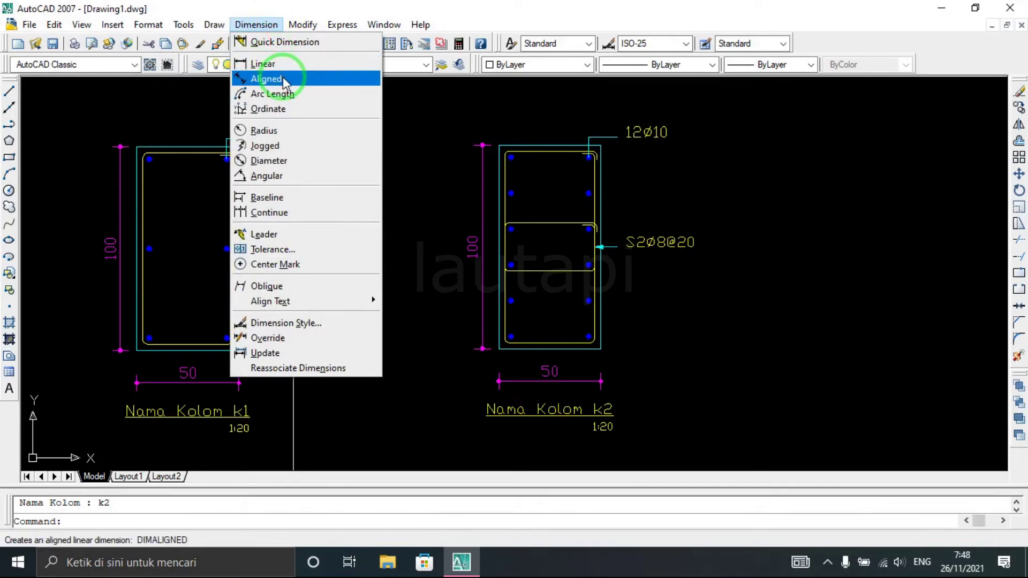
- Add a vertical linear dimension of 5 along K1's right side
click(263, 63)
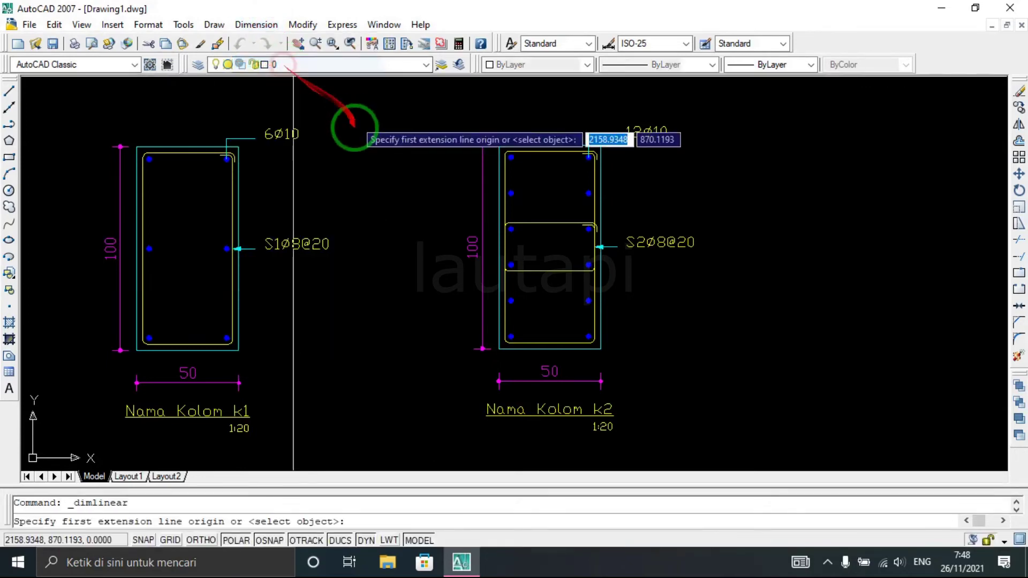
click(238, 146)
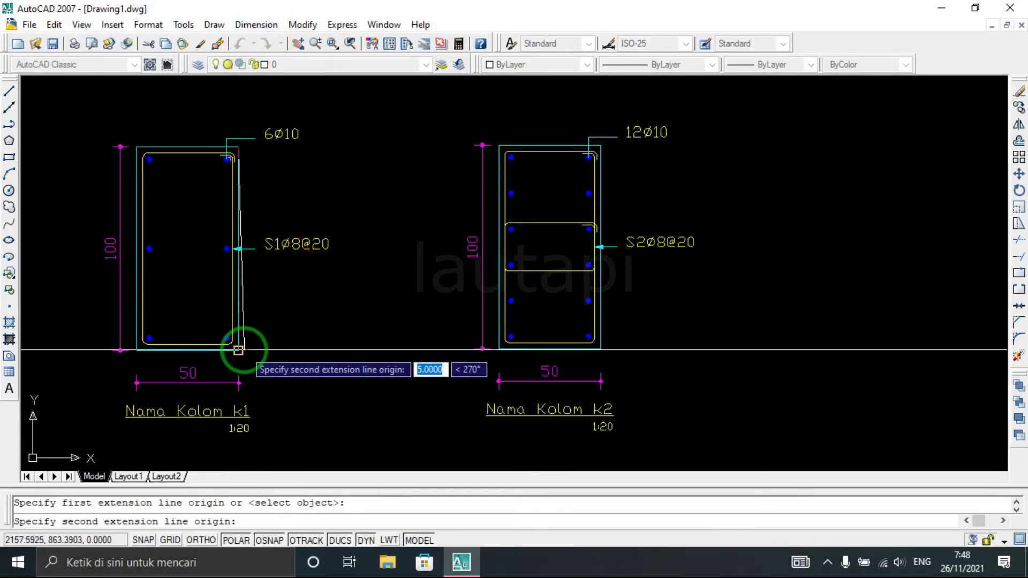
click(238, 350)
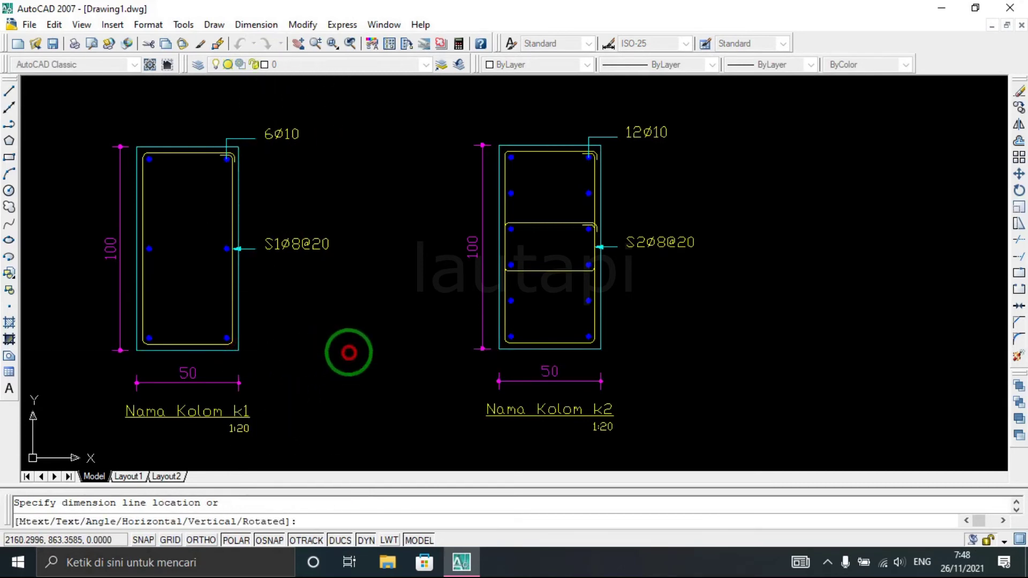
click(346, 355)
scroll(436, 317, down, 2)
scroll(323, 299, up, 2)
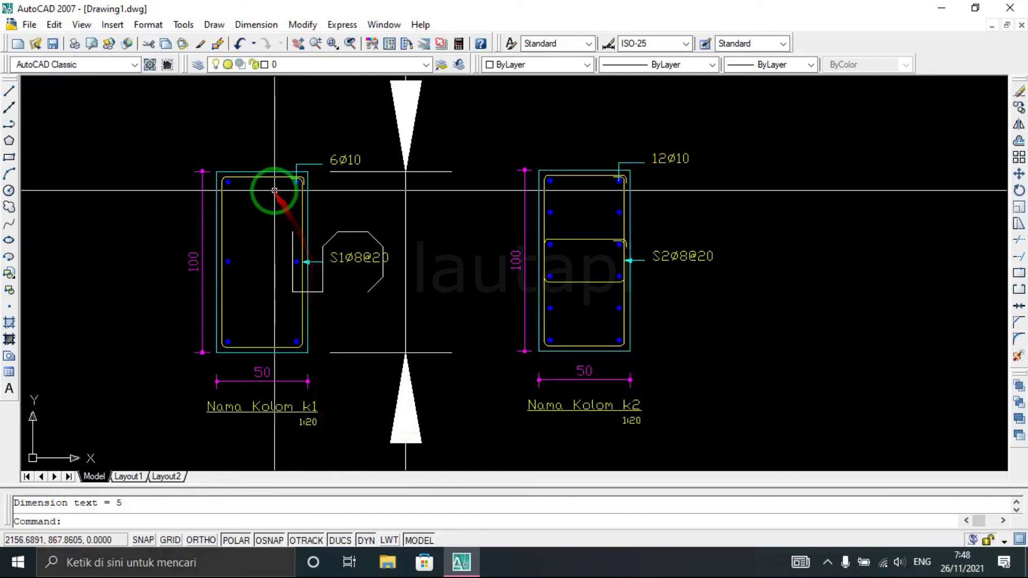
- Add a horizontal 2.5 linear dimension across the top of K1
key(Return)
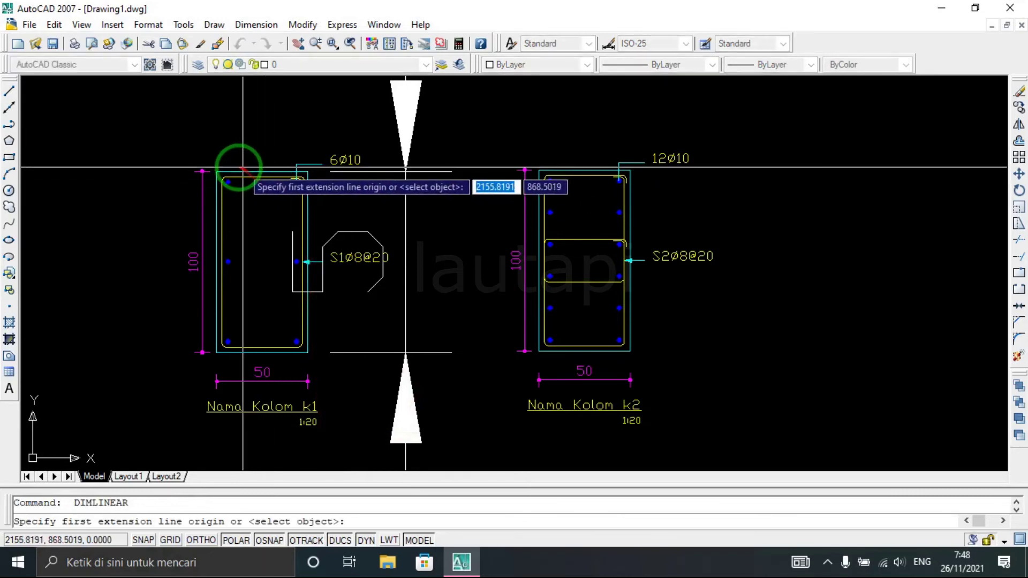
scroll(235, 166, up, 5)
click(180, 178)
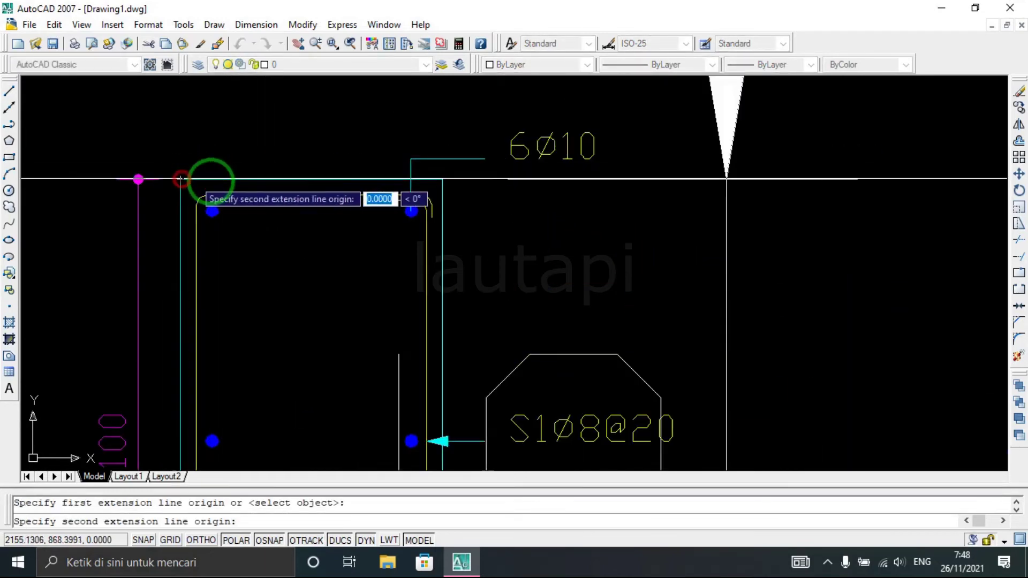
click(442, 180)
scroll(443, 179, down, 3)
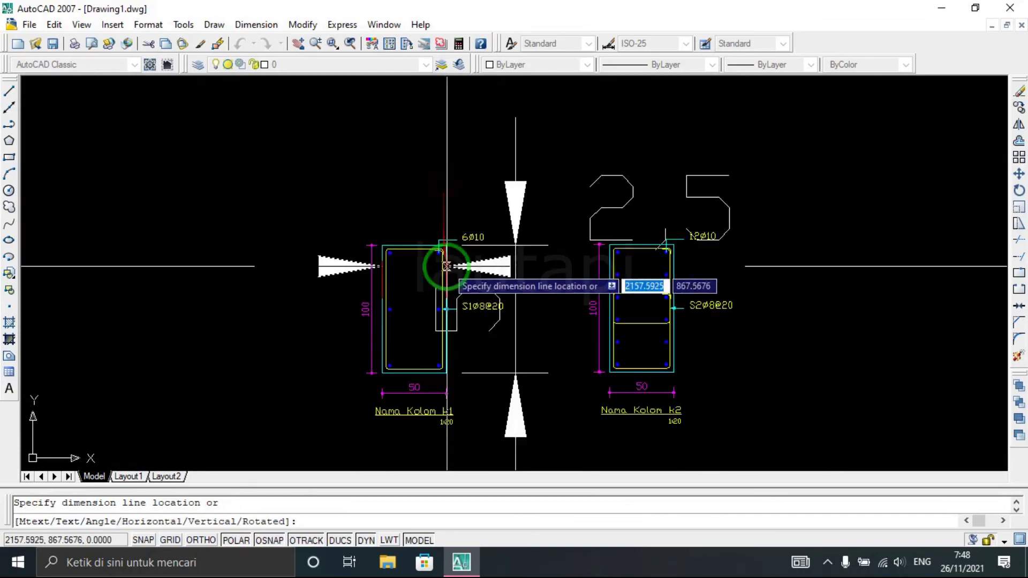
scroll(444, 224, down, 2)
click(442, 223)
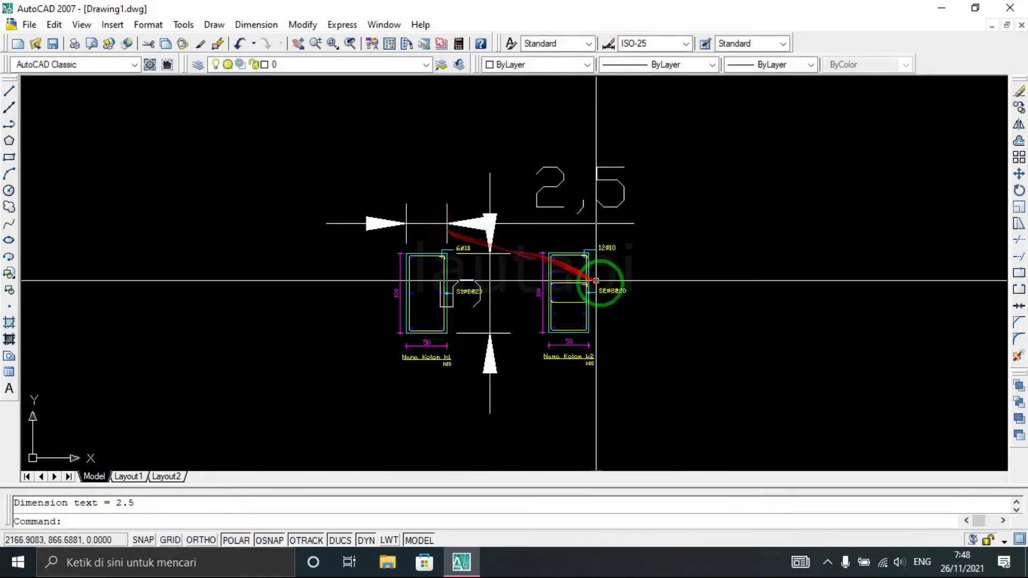
scroll(585, 322, up, 3)
scroll(562, 315, down, 2)
middle_drag(562, 315, 512, 276)
scroll(512, 276, up, 2)
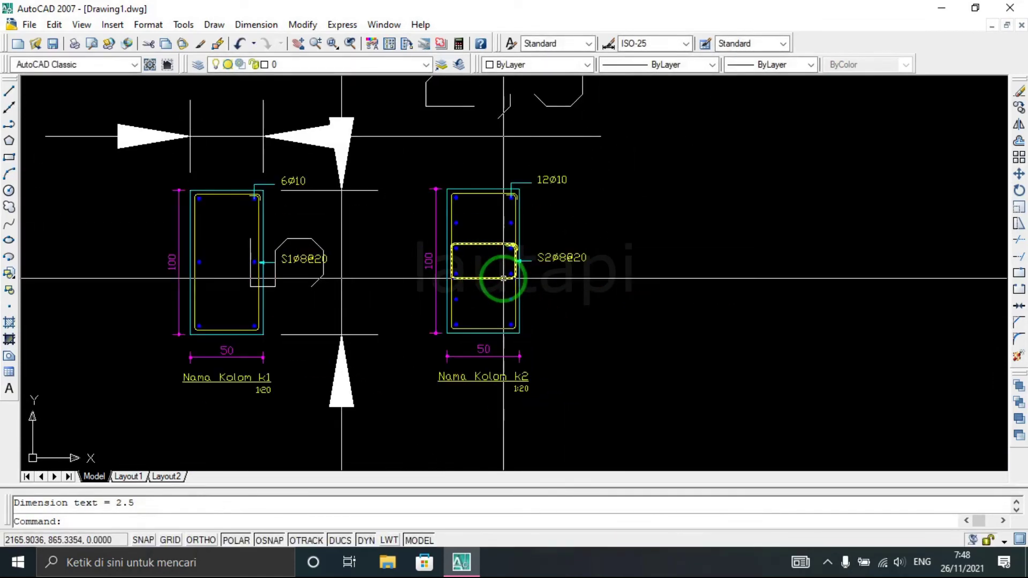
scroll(522, 297, down, 2)
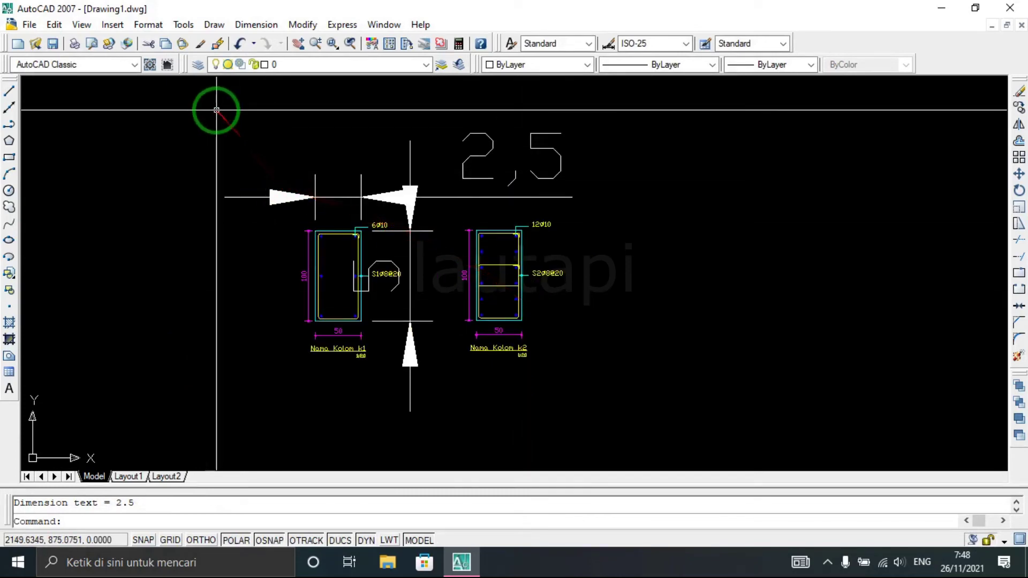
- Scale the whole drawing, both columns and their dimensions, by factor 20
click(166, 94)
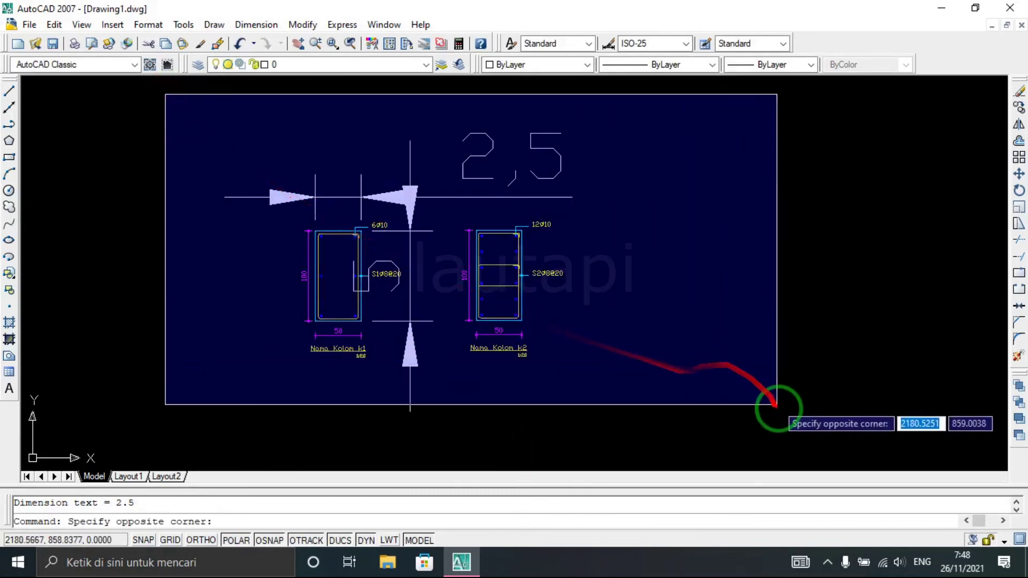
click(787, 431)
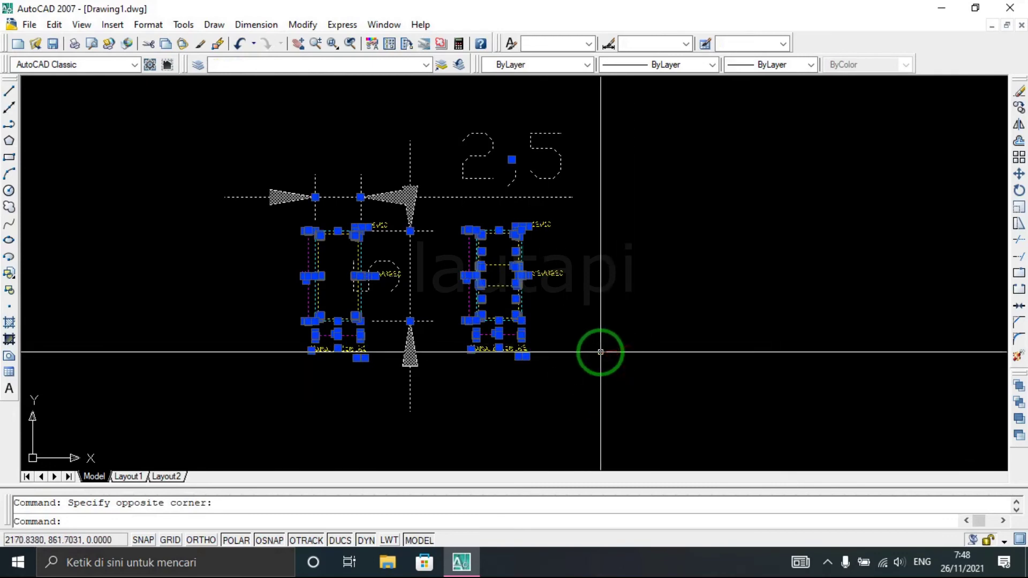
text(sc)
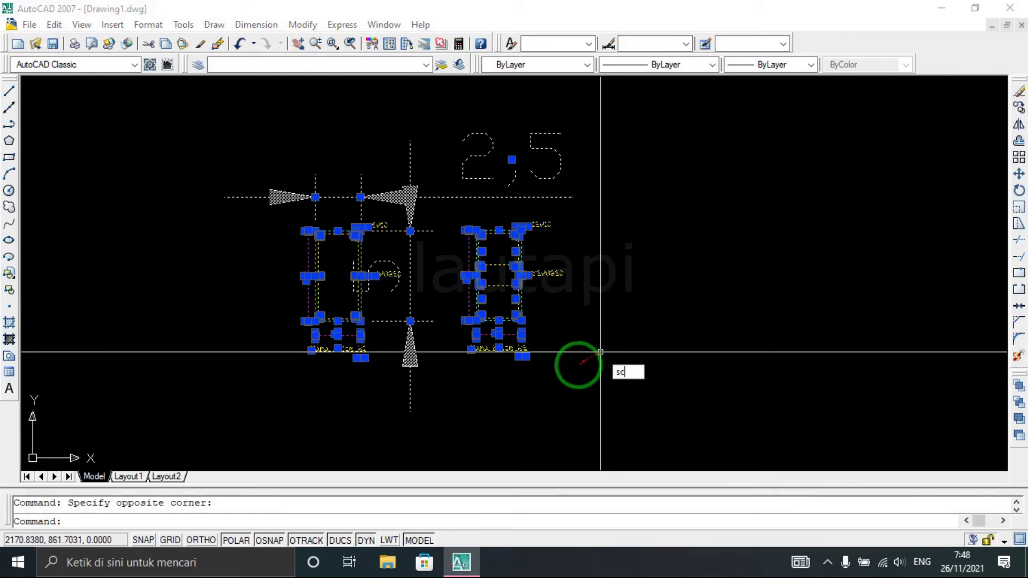
key(Return)
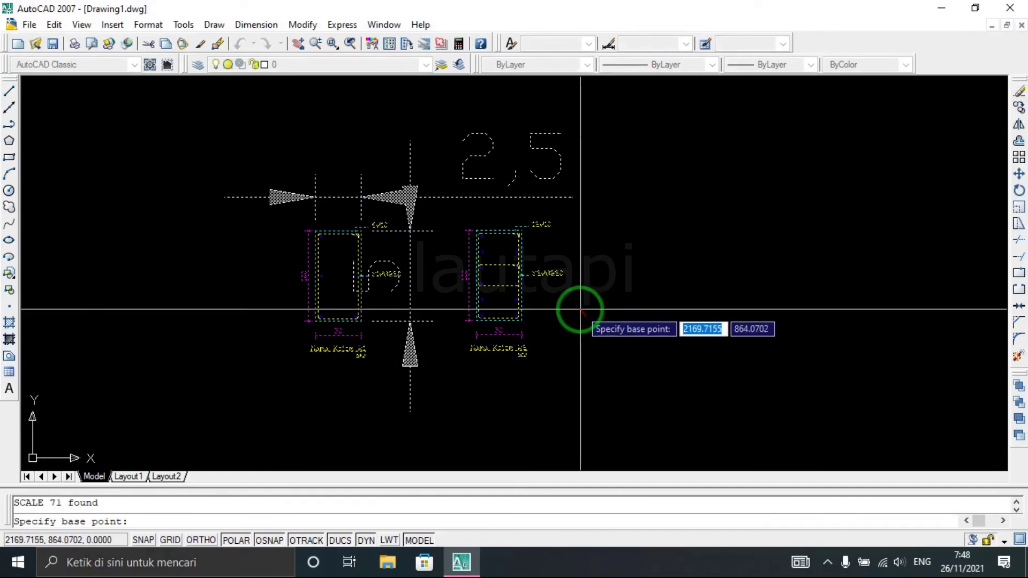
click(580, 309)
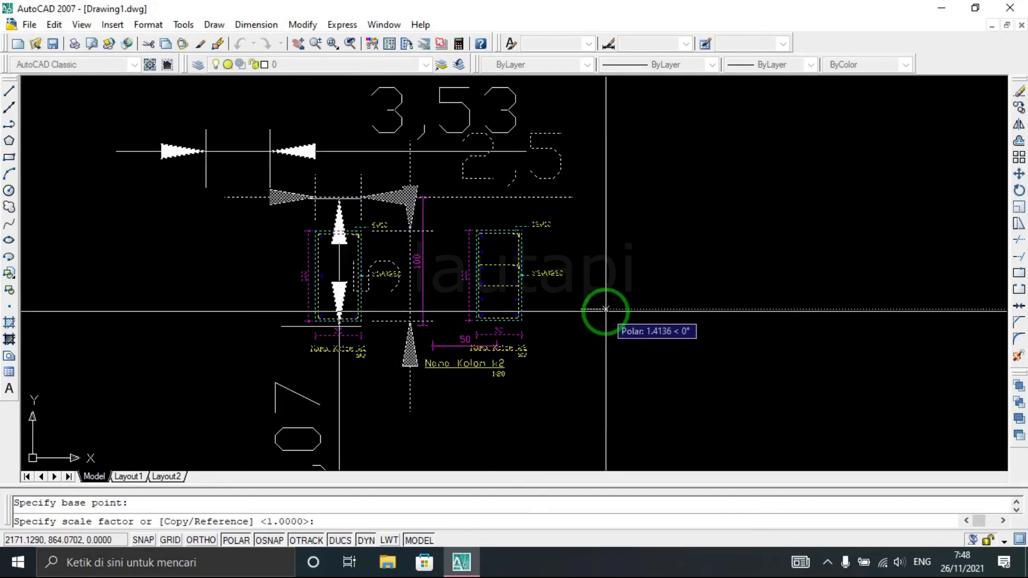
text(20)
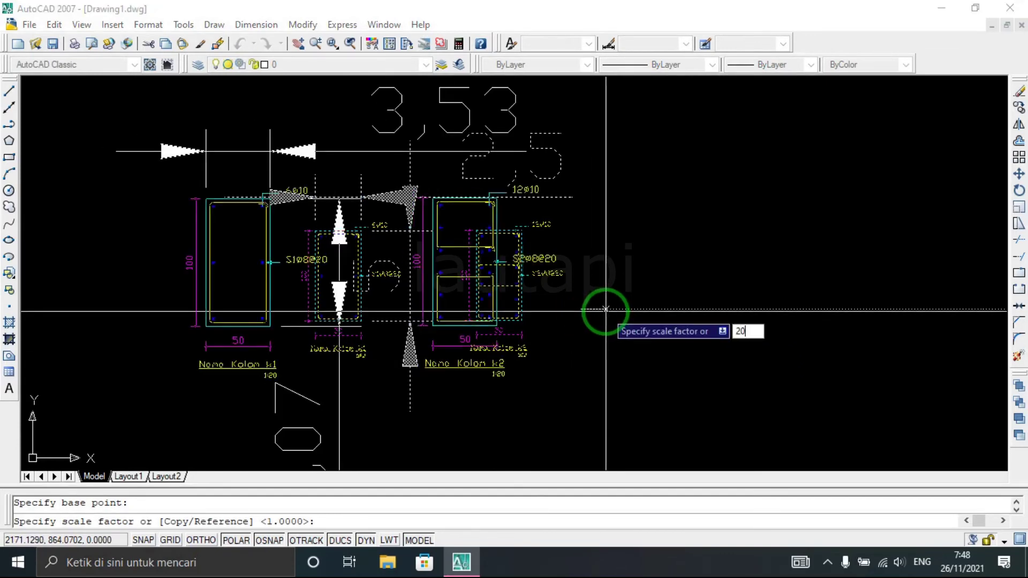
key(Return)
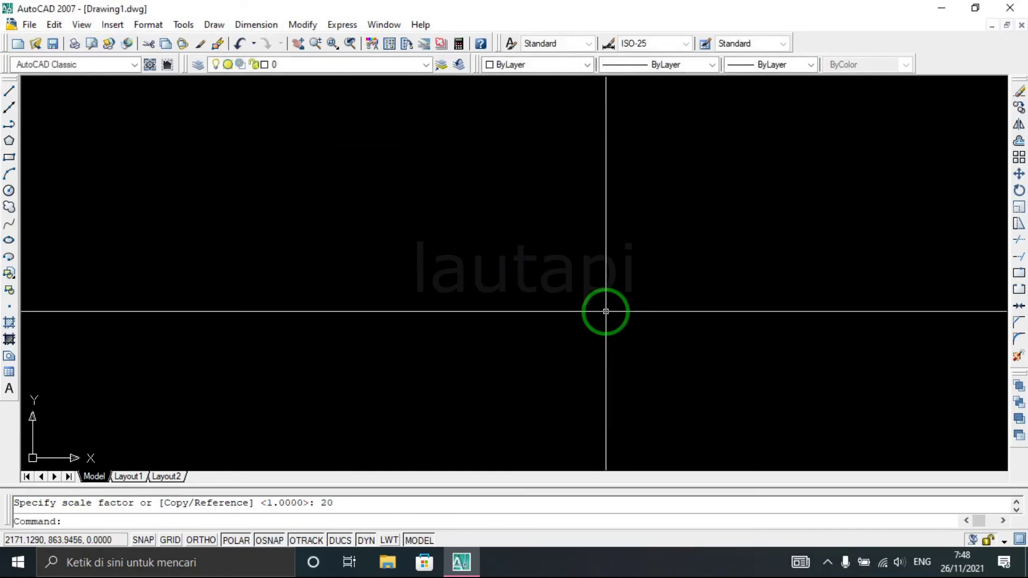
- Pan and zoom to inspect K1's scaled 50 and 100 dimensions
scroll(605, 311, down, 3)
scroll(601, 310, down, 2)
mouse_move(345, 299)
middle_down()
mouse_move(461, 317)
mouse_move(273, 211)
middle_up()
scroll(264, 218, up, 2)
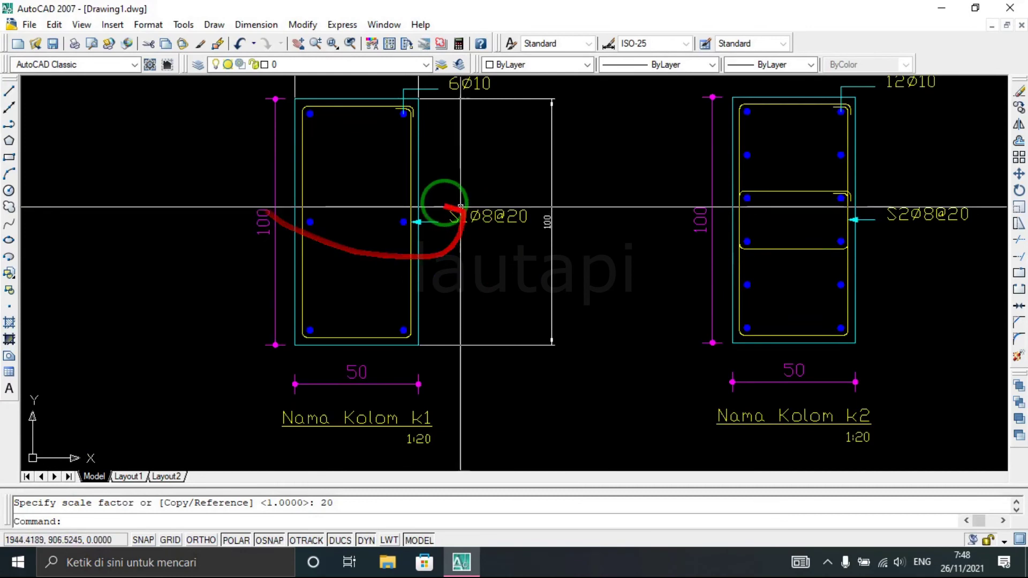
scroll(541, 225, up, 3)
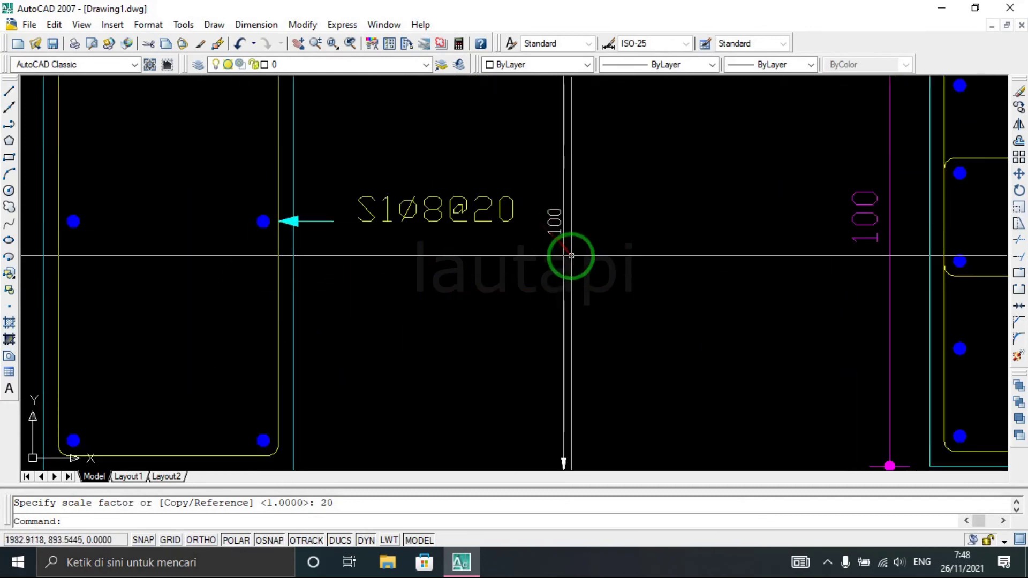
scroll(571, 256, down, 2)
scroll(568, 249, down, 2)
middle_drag(566, 241, 589, 325)
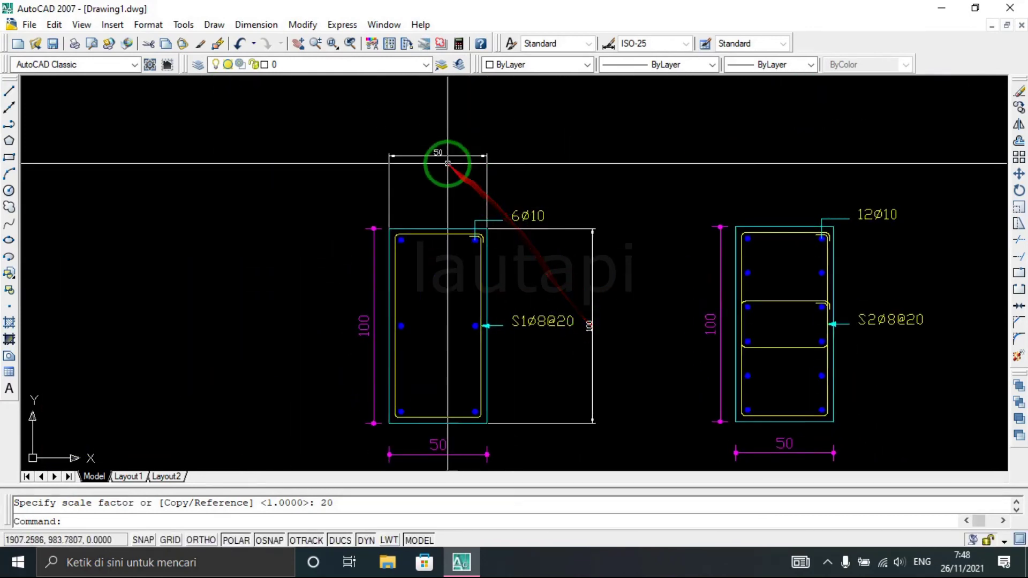
scroll(444, 159, up, 3)
scroll(444, 159, down, 2)
scroll(516, 202, down, 3)
scroll(670, 271, up, 3)
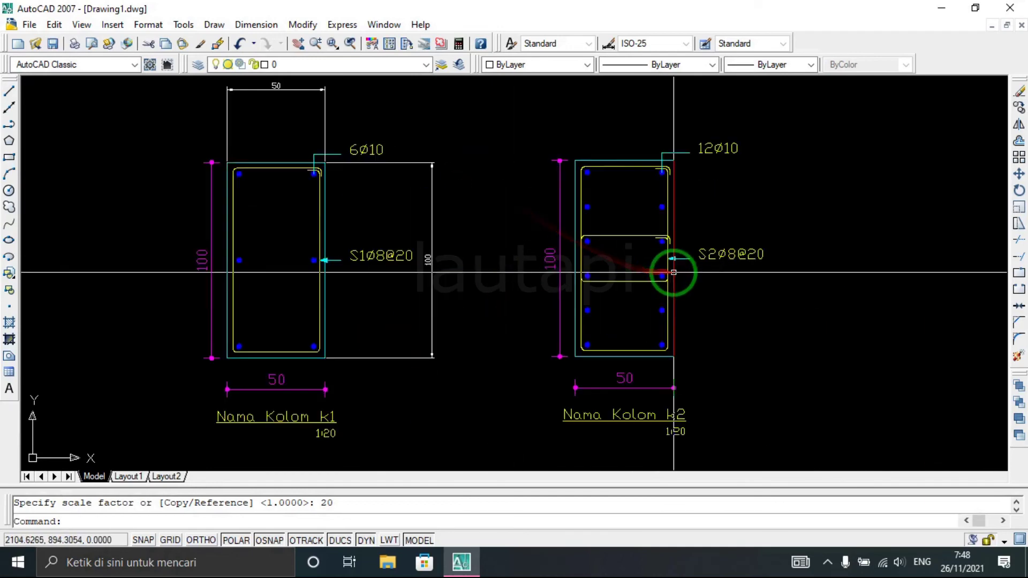
click(247, 27)
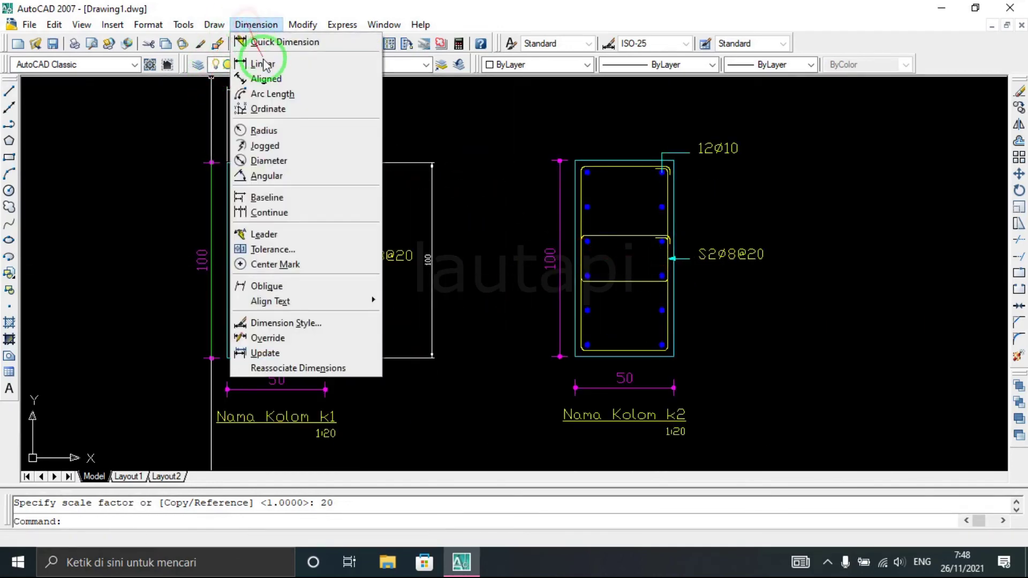
- Dimension K2's top edge with a linear dimension reading 50
click(241, 64)
scroll(573, 127, up, 2)
scroll(612, 137, up, 2)
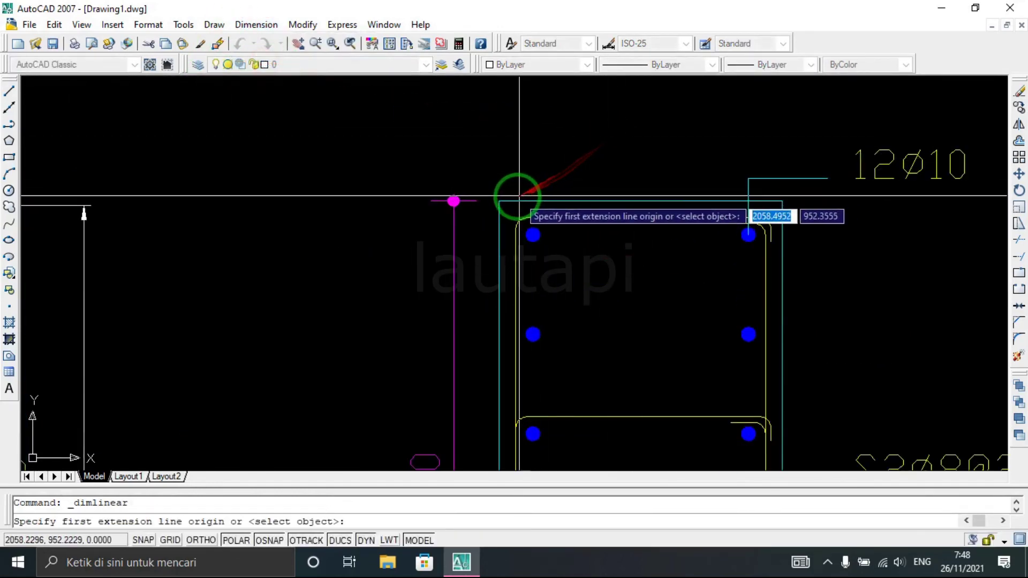
click(499, 201)
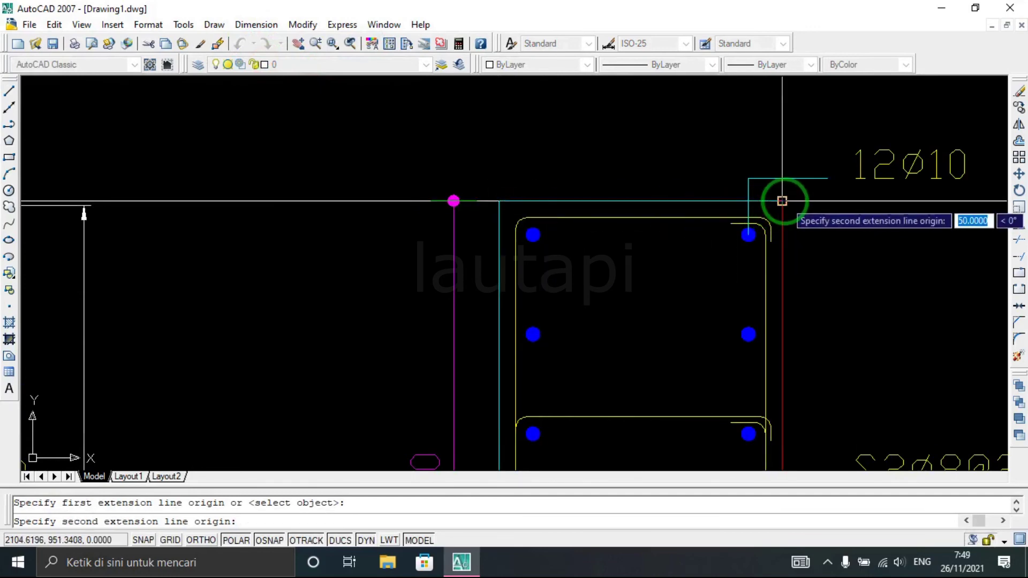
click(782, 202)
click(705, 141)
scroll(706, 140, down, 5)
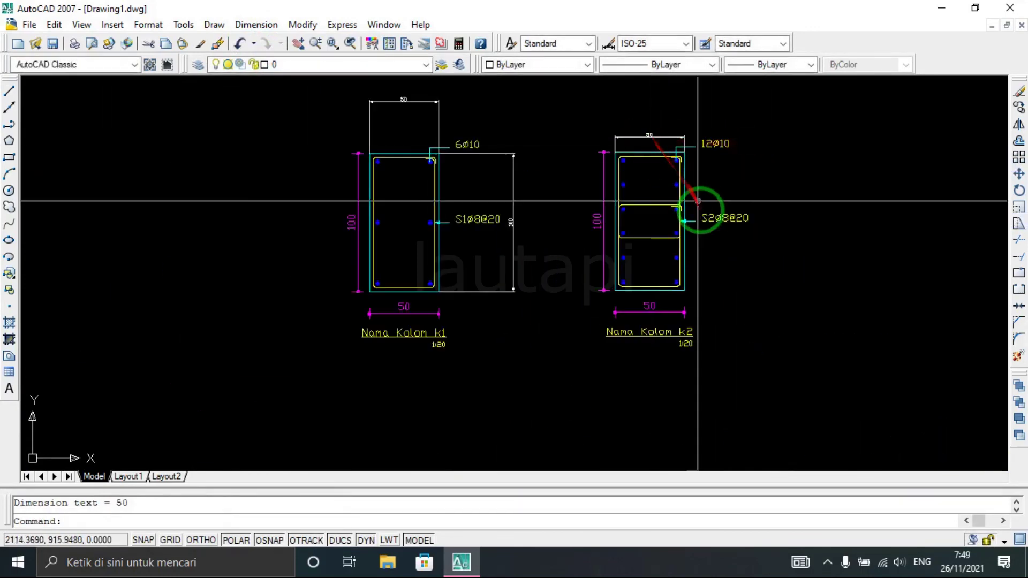
scroll(684, 188, up, 3)
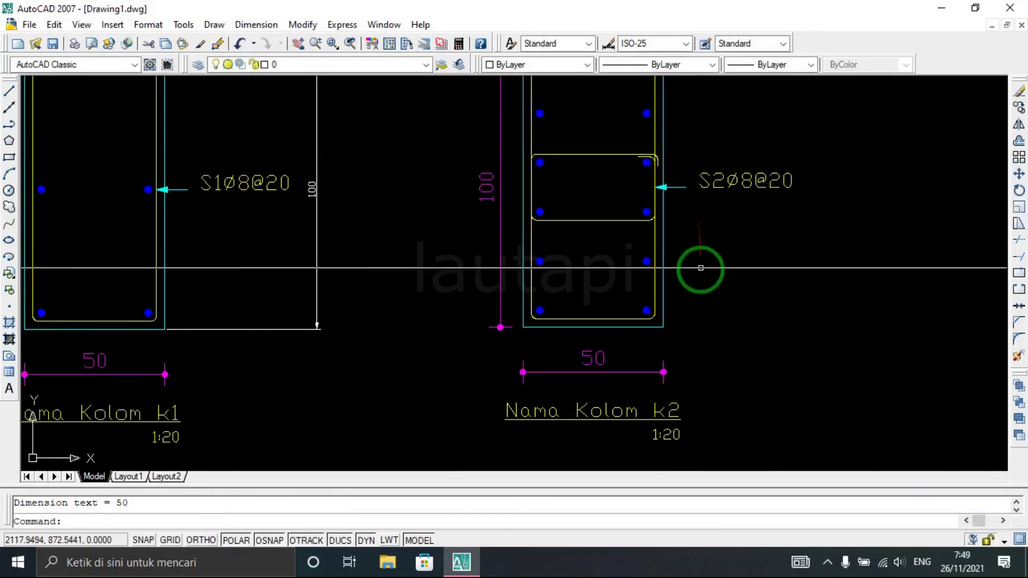
- Add a 100 height dimension right of K2, zoom to extents and minimize AutoCAD
key(Return)
click(663, 325)
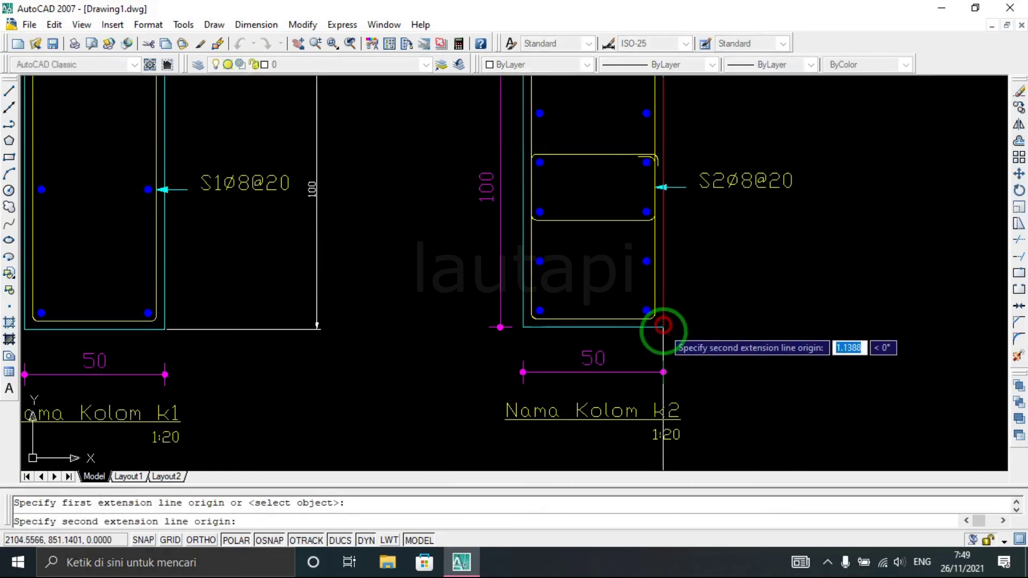
scroll(663, 326, down, 3)
scroll(646, 249, up, 5)
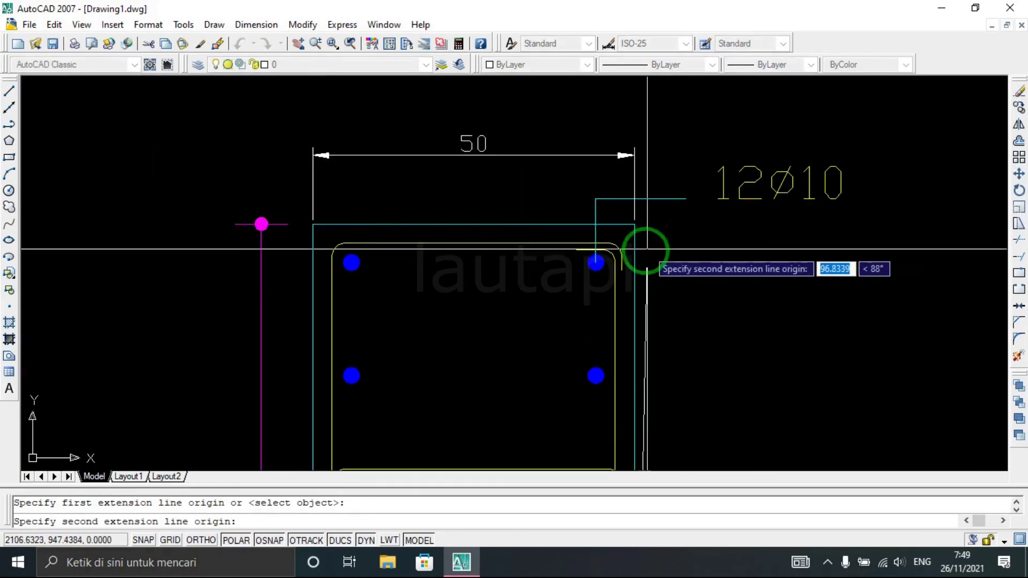
click(634, 224)
scroll(649, 229, down, 3)
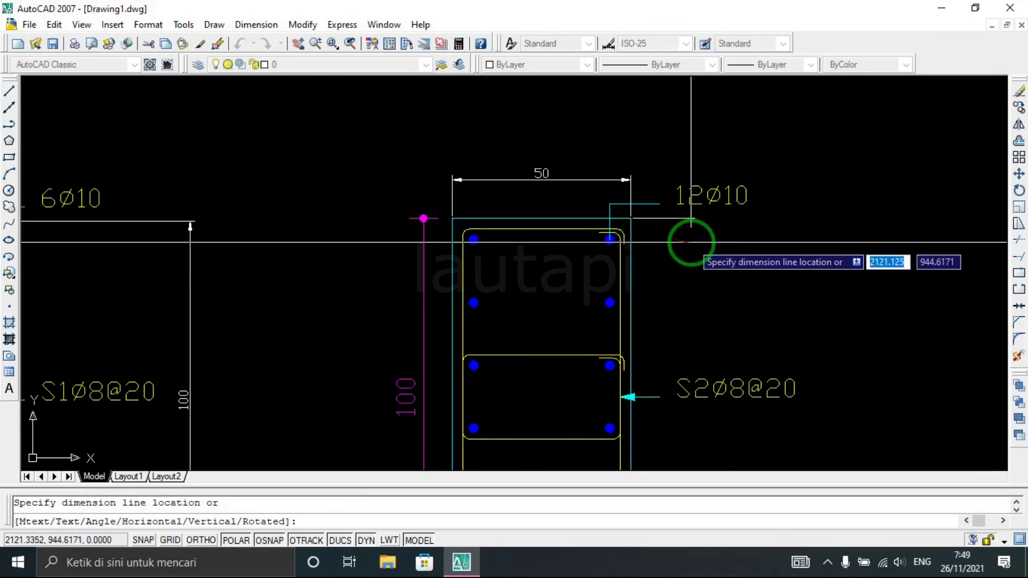
click(819, 241)
scroll(696, 225, down, 2)
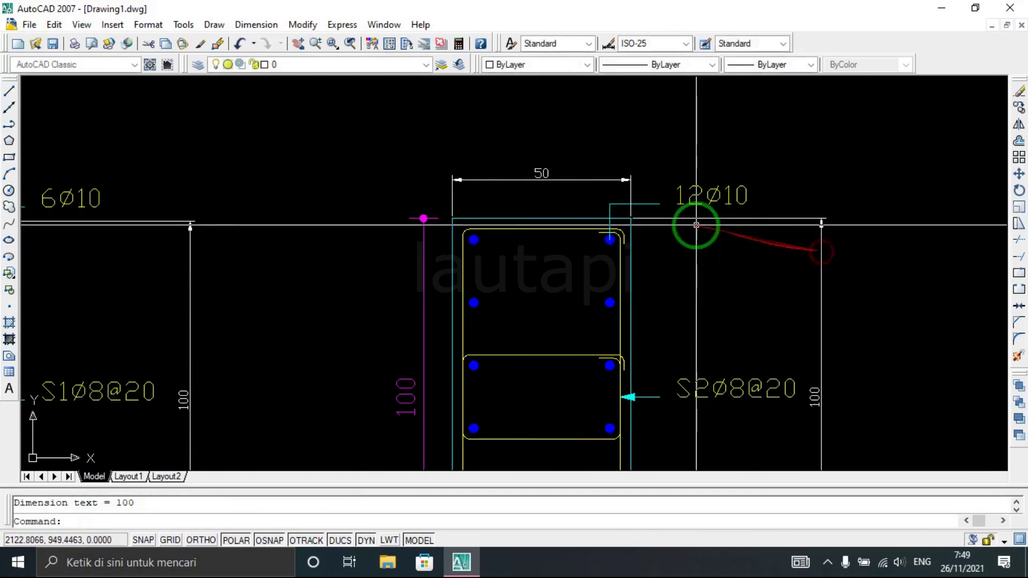
scroll(705, 234, down, 2)
middle_click(589, 273)
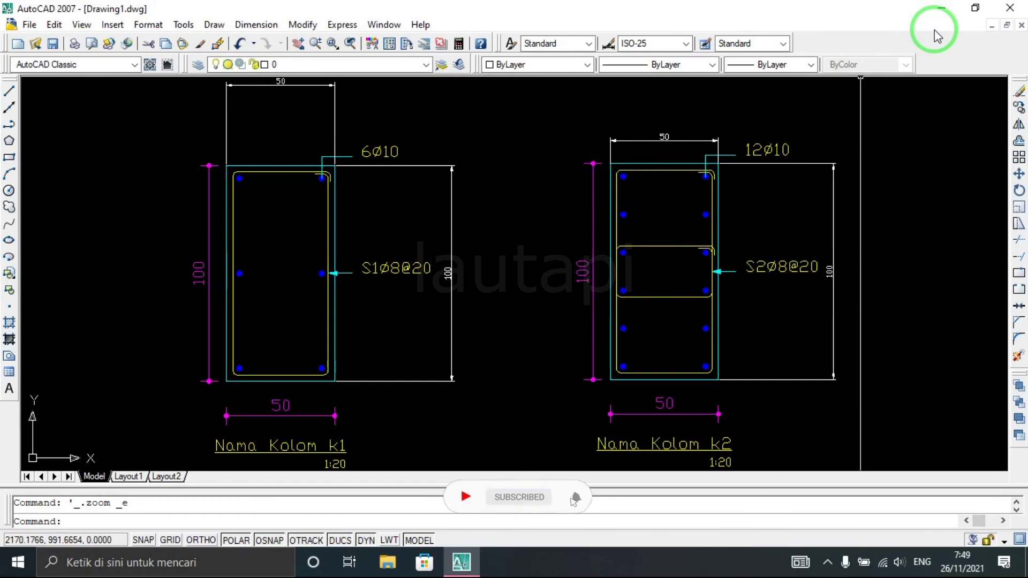
click(943, 14)
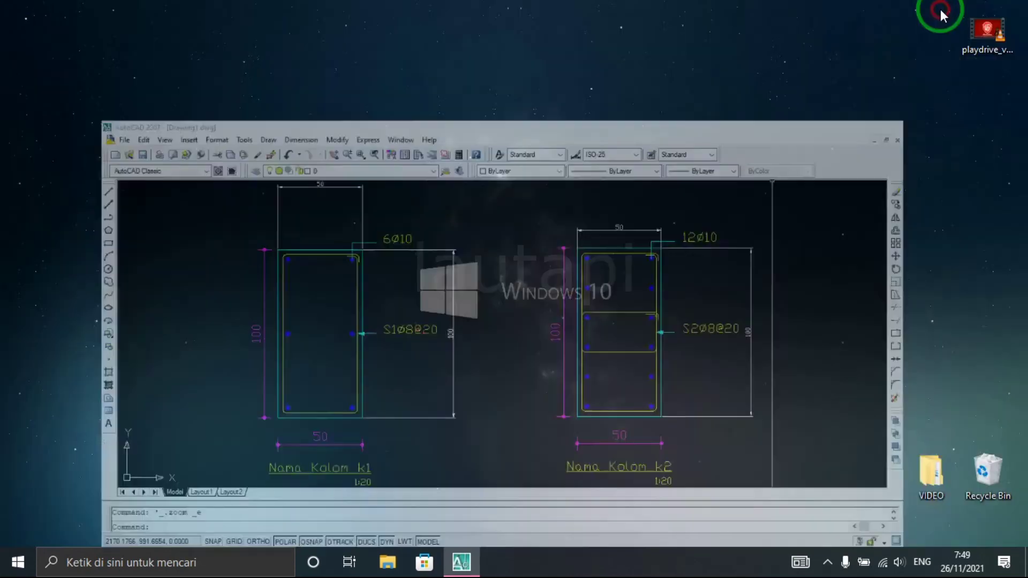
- Refresh the bare Windows desktop three times from its right-click menu
right_click(300, 214)
click(331, 261)
right_click(336, 232)
click(364, 275)
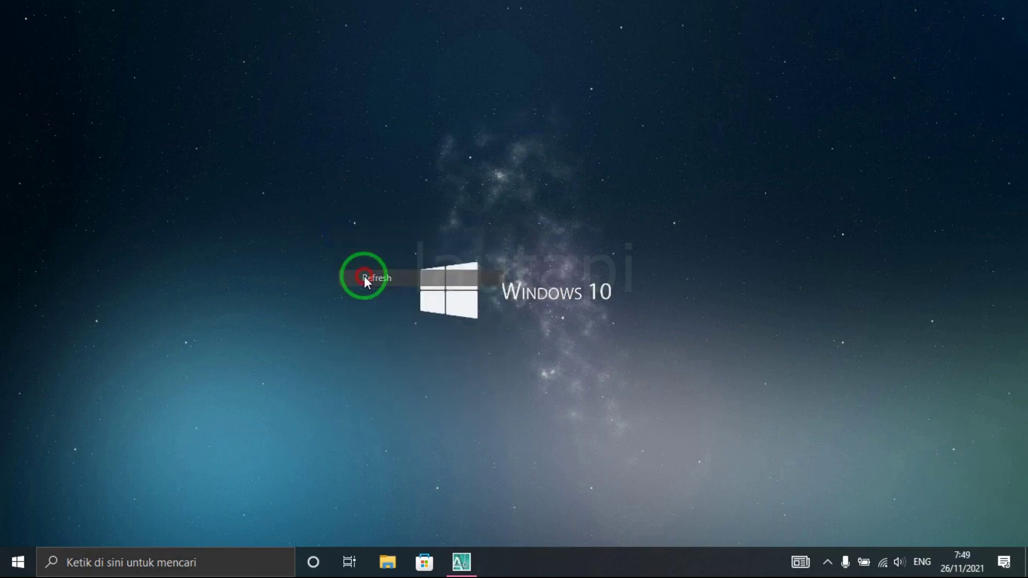
right_click(366, 239)
click(400, 277)
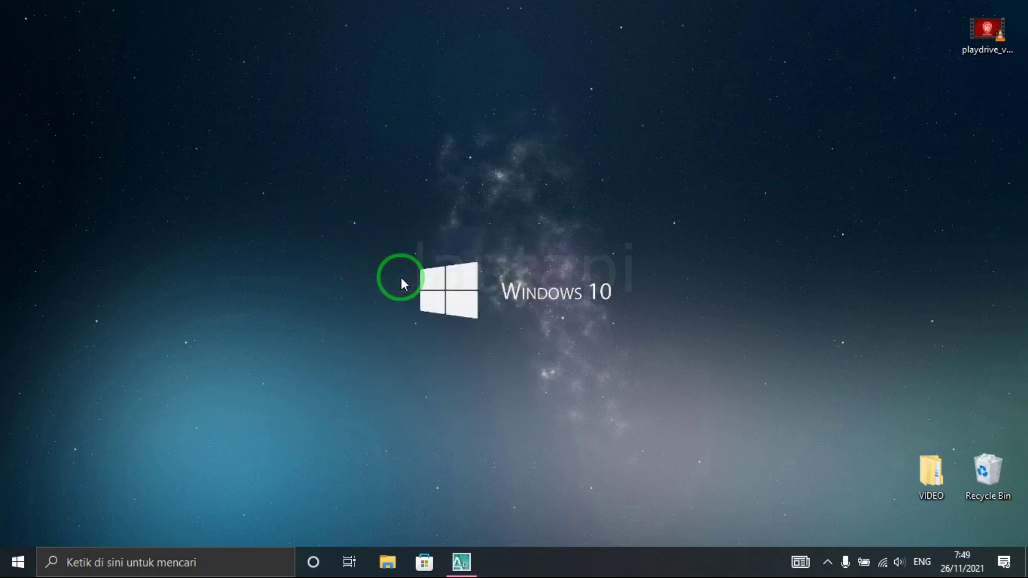